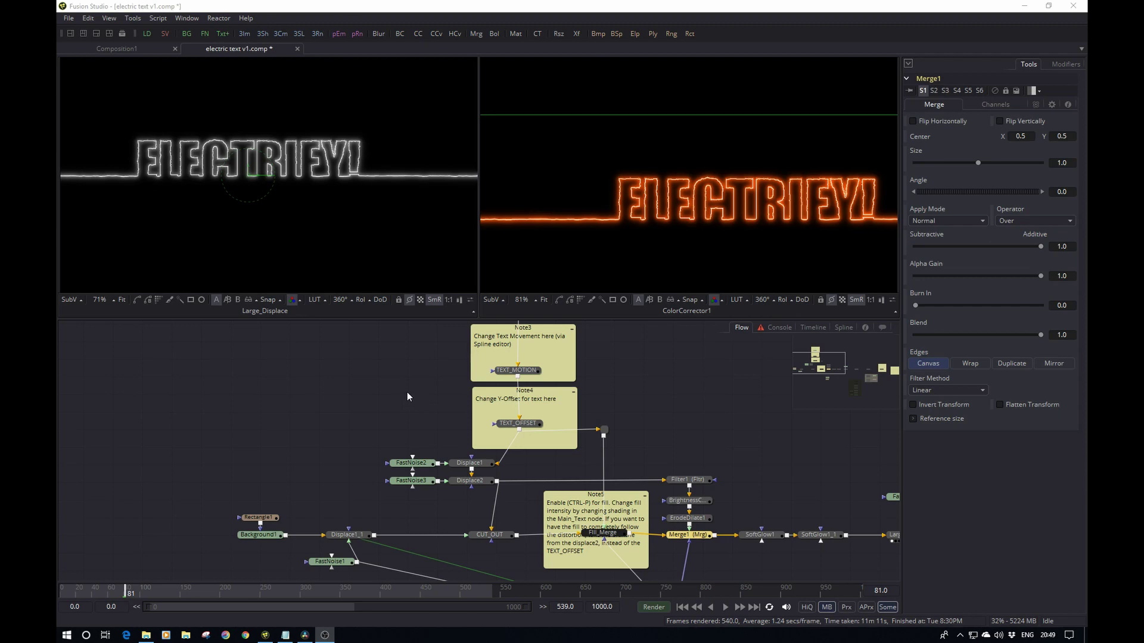
- Pan and zoom the node graph to frame Note2–Note4 beside the MAIN_TEXT, TEXT_MOTION and TEXT_OFFSET nodes
left_click_drag(408, 393, 188, 418)
scroll(287, 387, "down", 2)
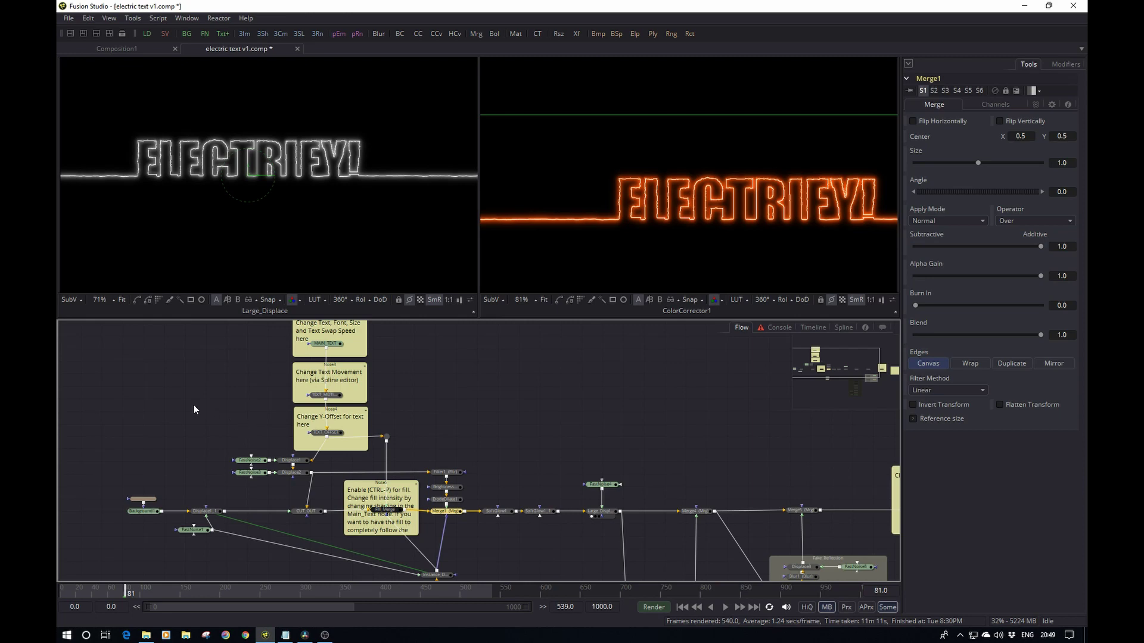
scroll(190, 406, "up", 1)
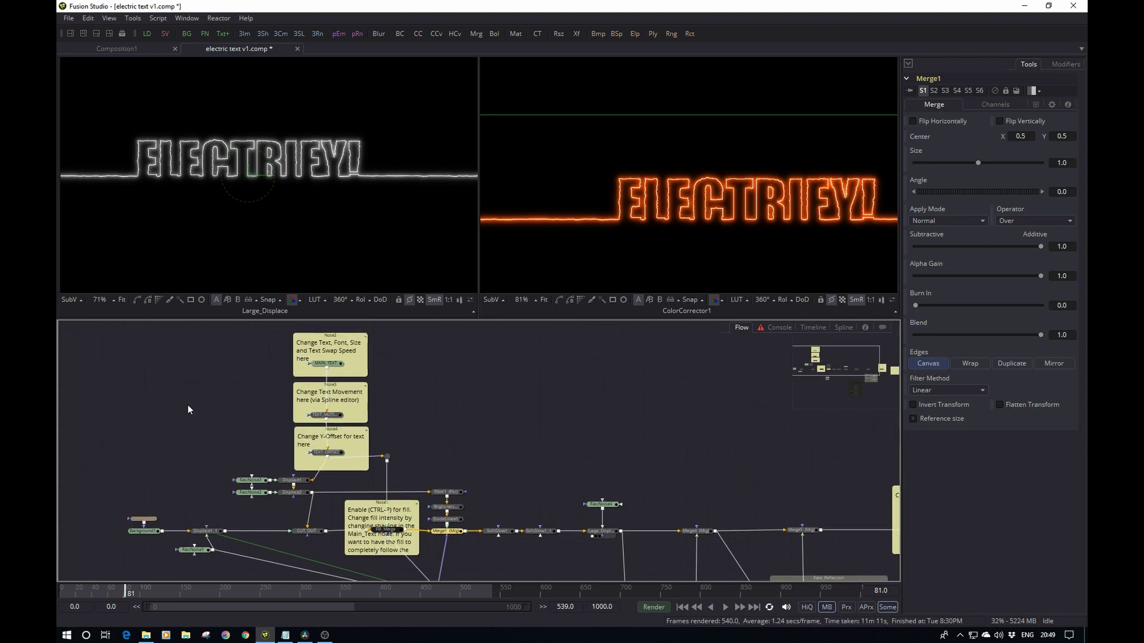
scroll(452, 403, "up", 3)
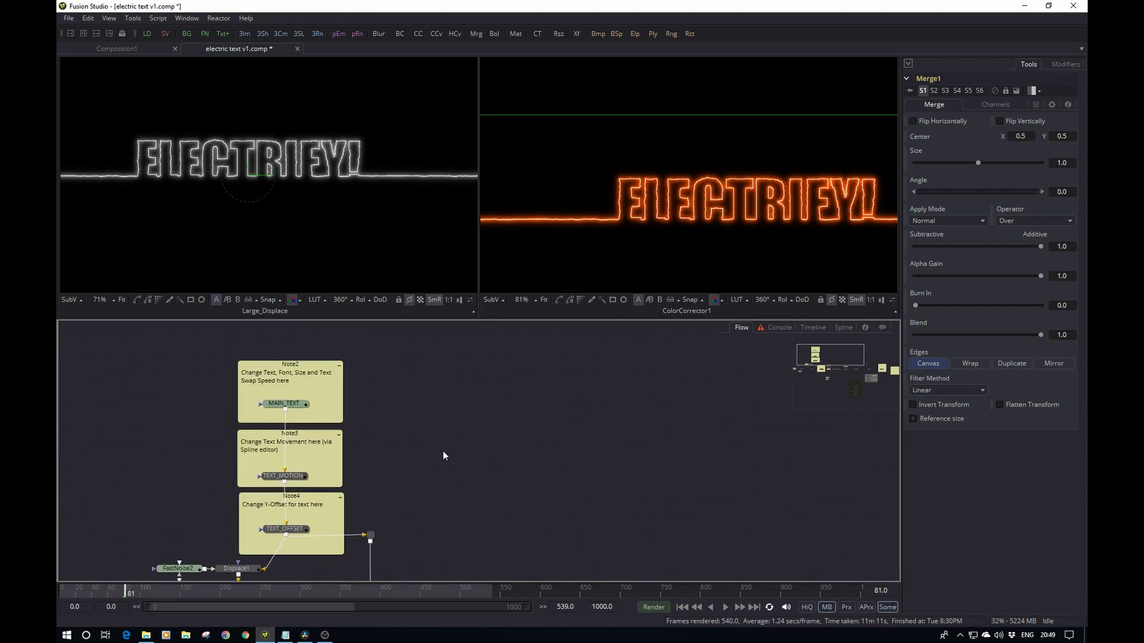
- Inspect MAIN_TEXT: Impact font, size 0.1111, 'ELECTRIFY!', the Source_Text word list and swap speed 180
left_click(292, 436)
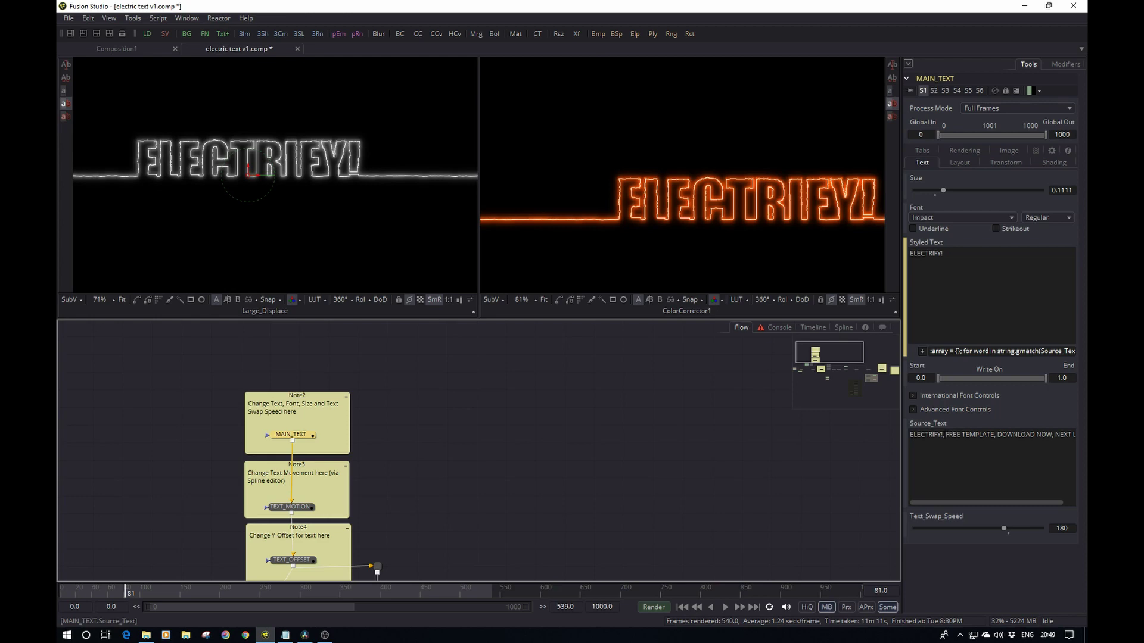
left_click(945, 435)
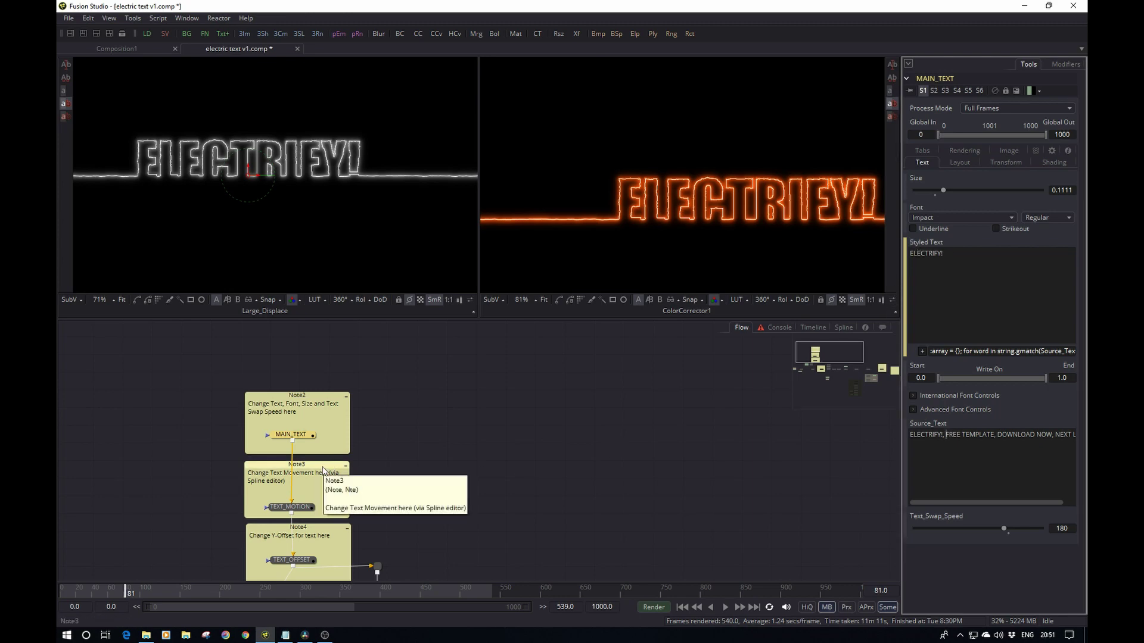
left_click(324, 471)
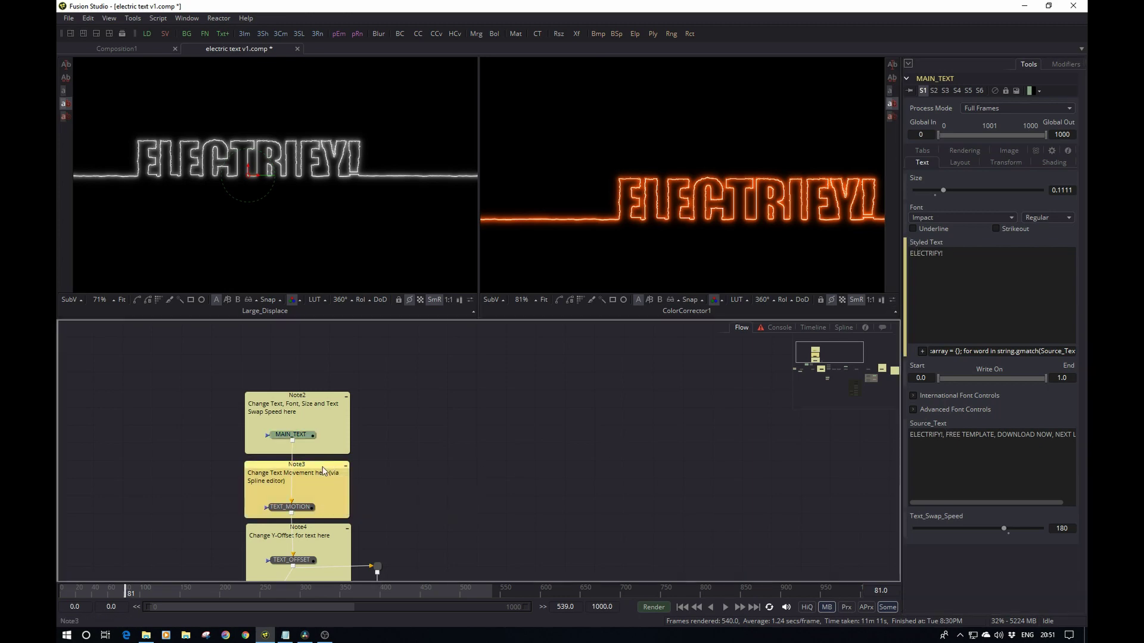
- Show TEXT_MOTION's transform: Center 0.5 / 0.34588, Pivot 0.5 / 0.5, Size 1.0, Angle 0
left_click(293, 513)
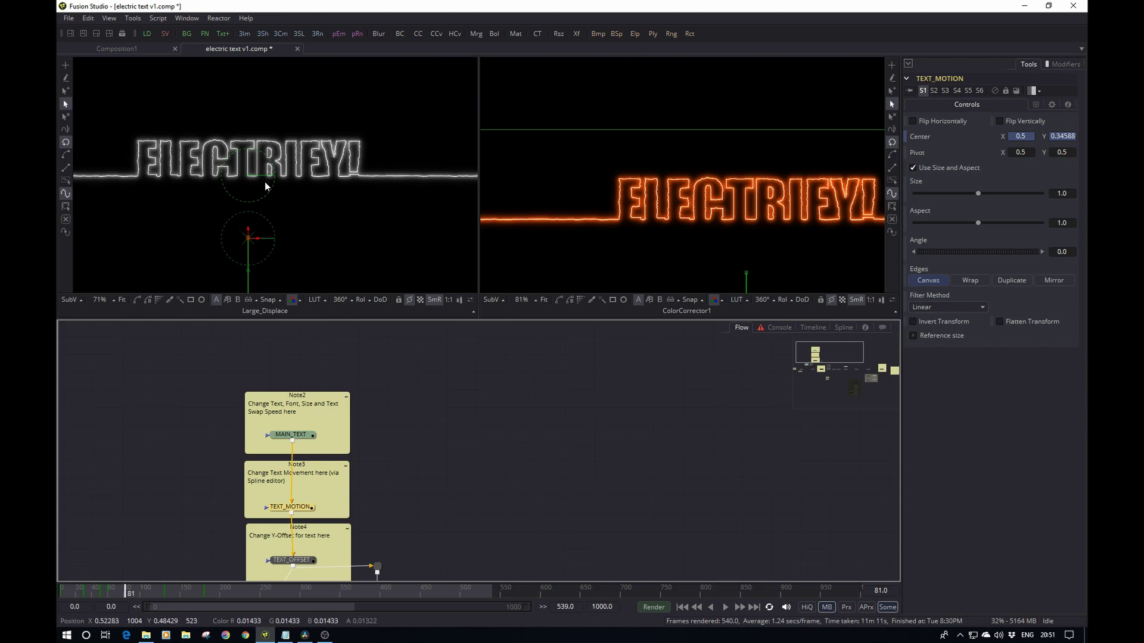
left_click(290, 435)
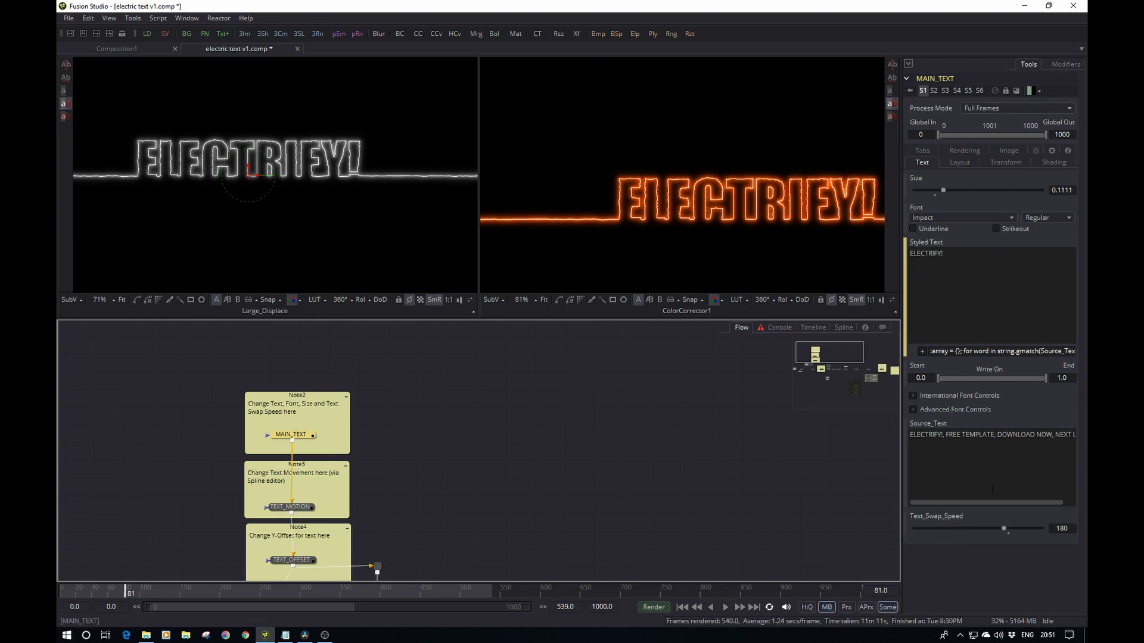
left_click(302, 510)
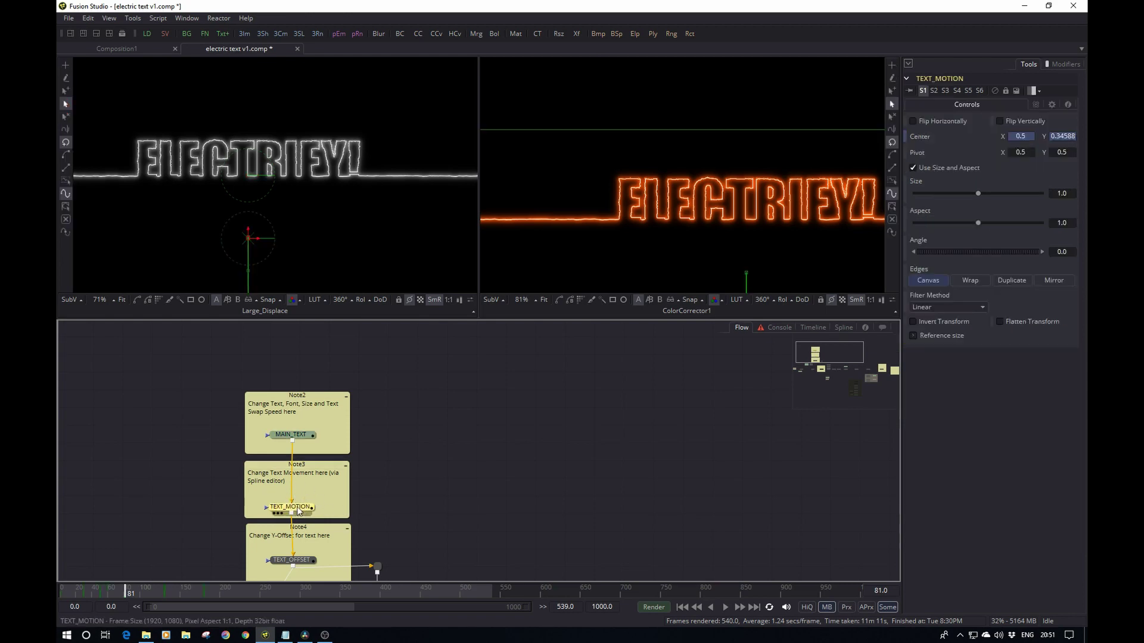
- Display the TEXT_MOTION Center Y curve in the Spline editor, including its earlier frames
left_click(848, 330)
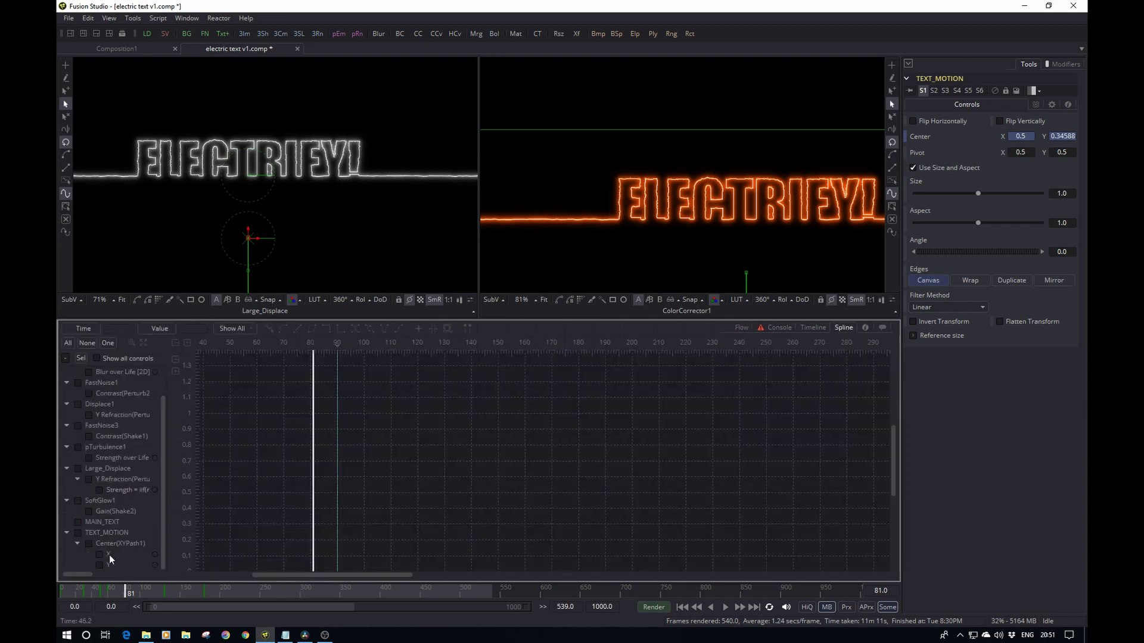
left_click(99, 564)
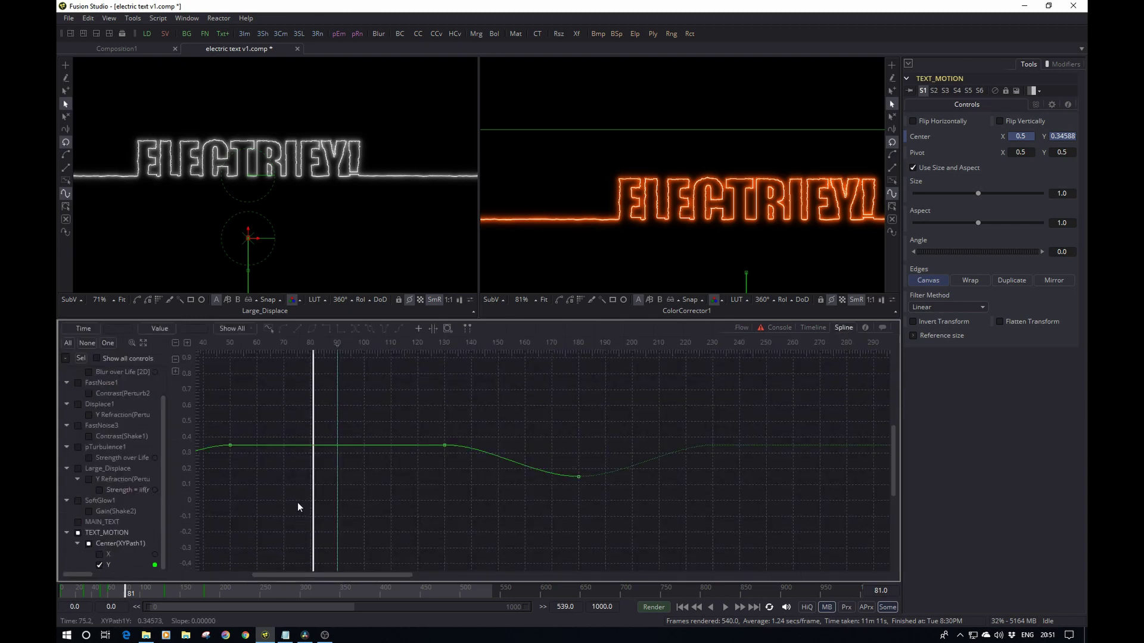
left_click_drag(431, 513, 598, 521)
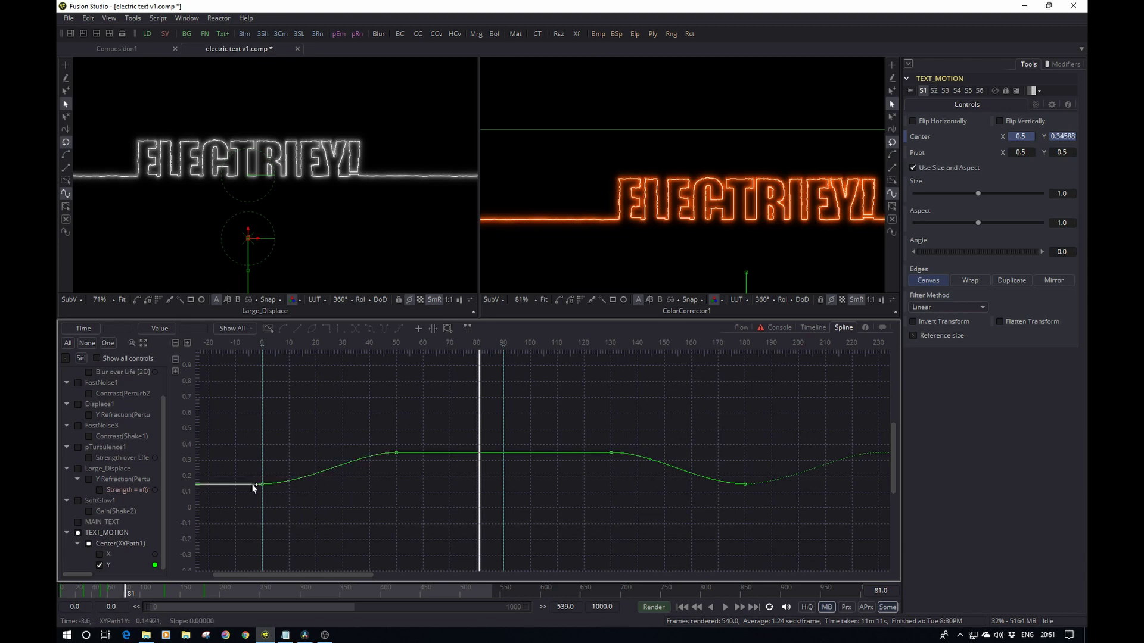
- Lengthen the easing into the frame-50 keyframe and select the keyframes around frame 130
left_click(396, 454)
left_click_drag(392, 455, 355, 460)
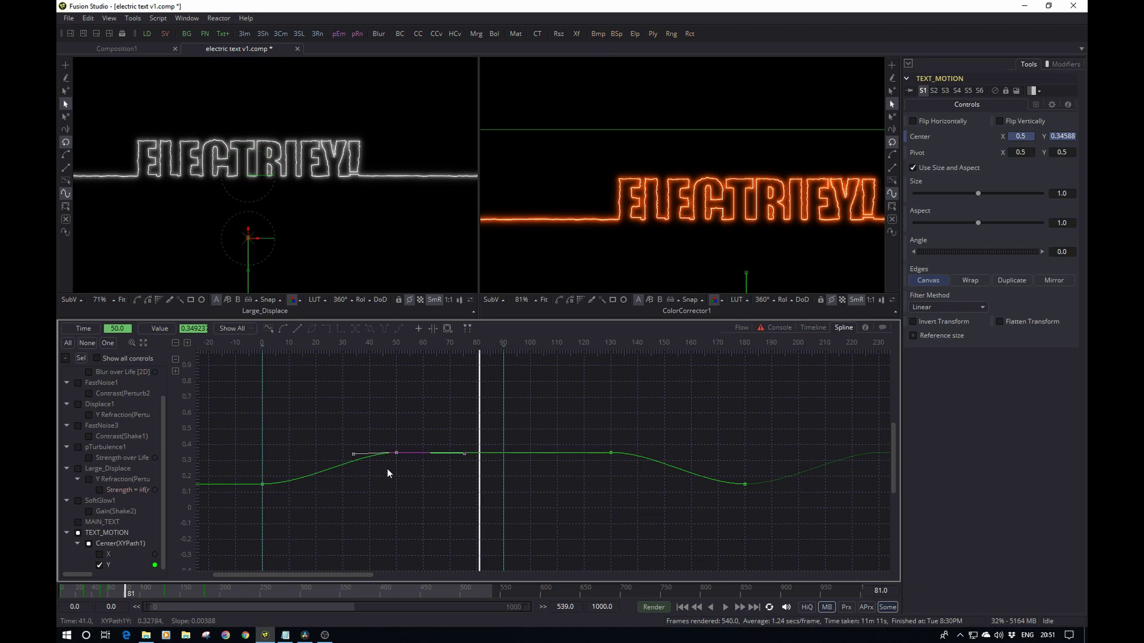
left_click_drag(600, 441, 623, 466)
left_click_drag(586, 413, 821, 560)
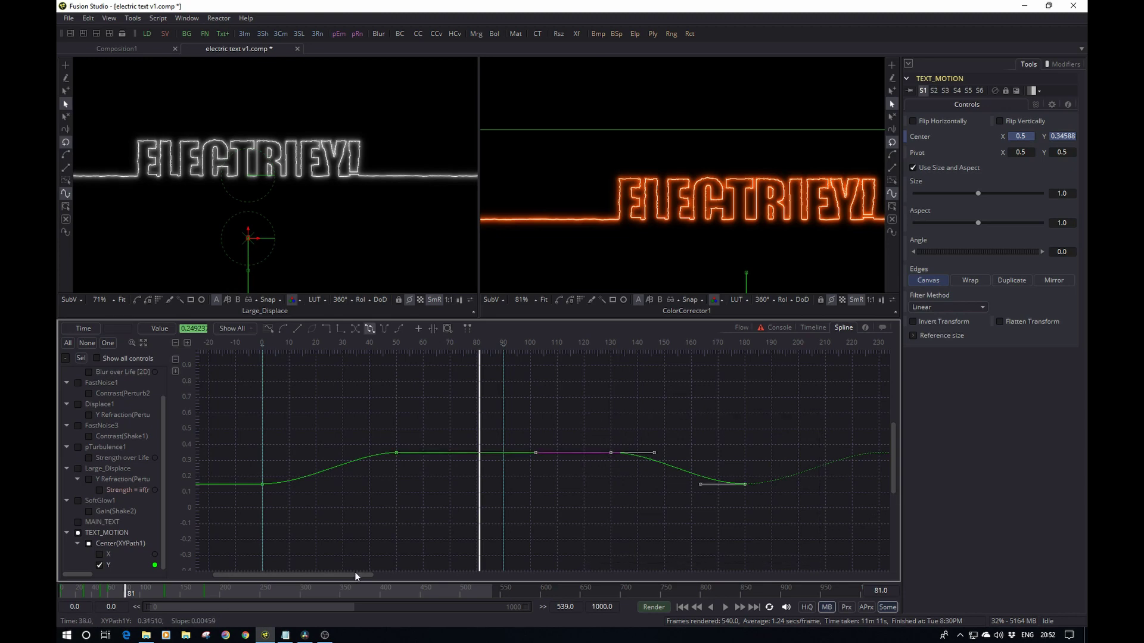
left_click_drag(356, 576, 290, 585)
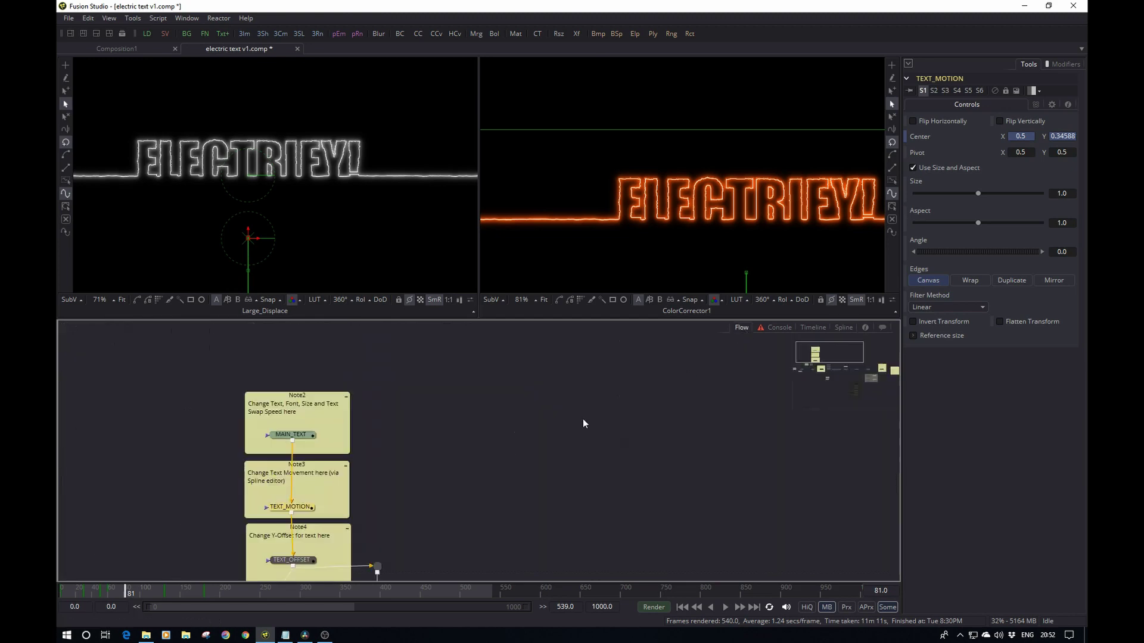
- Select TEXT_OFFSET, then view Merge1's plain white outlined 'ELECTRIFY!' in the right viewer
scroll(449, 464, "down", 1)
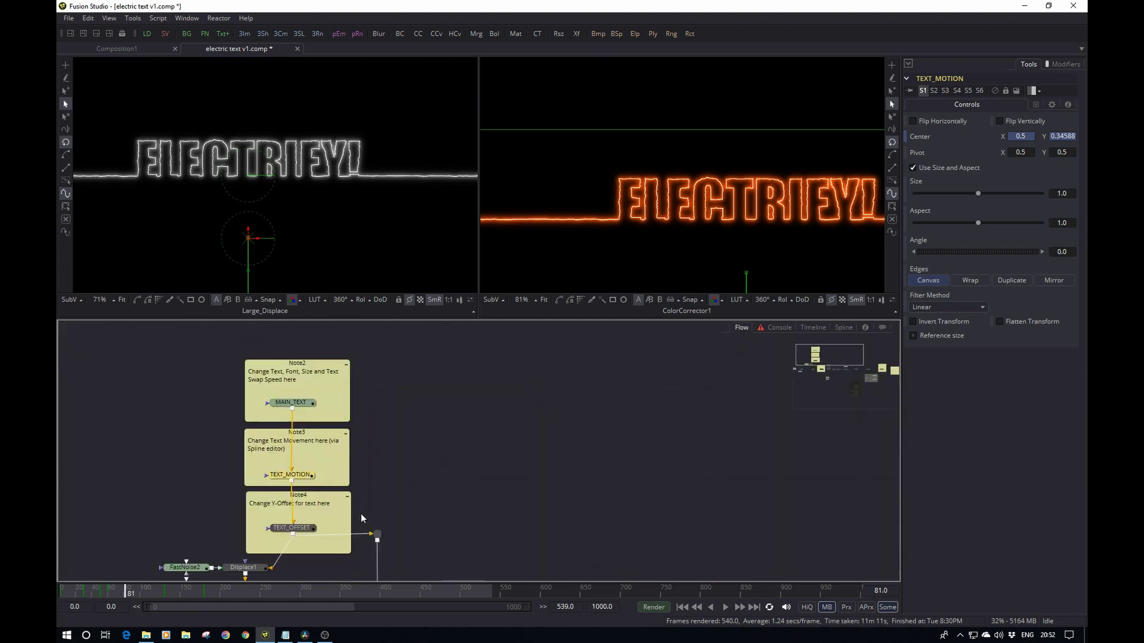
left_click(302, 533)
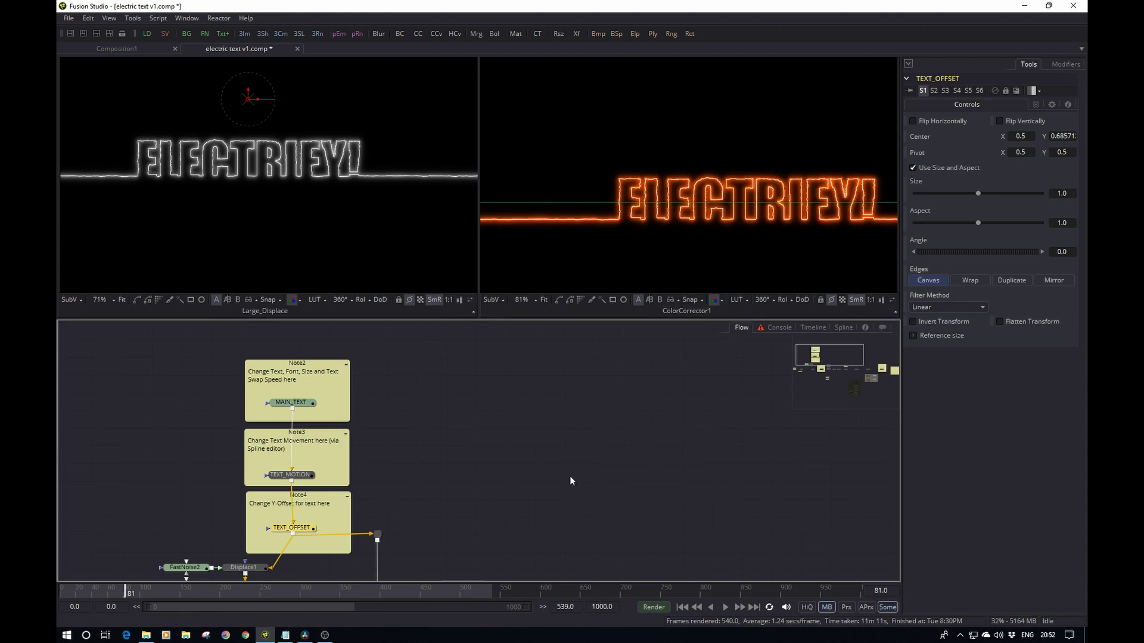
scroll(536, 474, "down", 3)
left_click(484, 475)
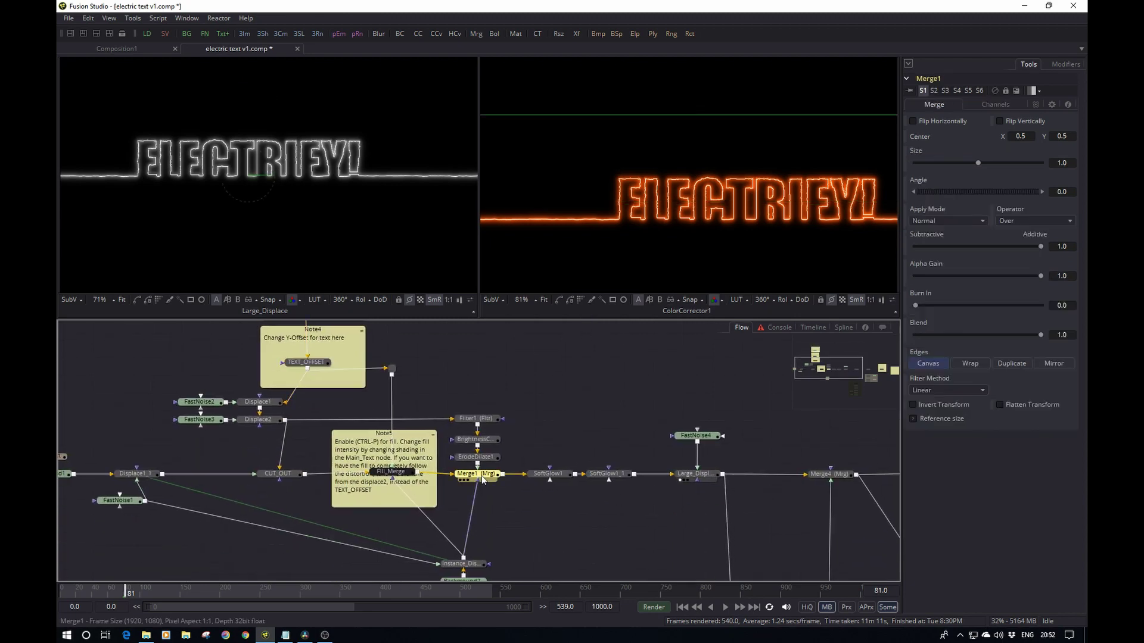
key("2")
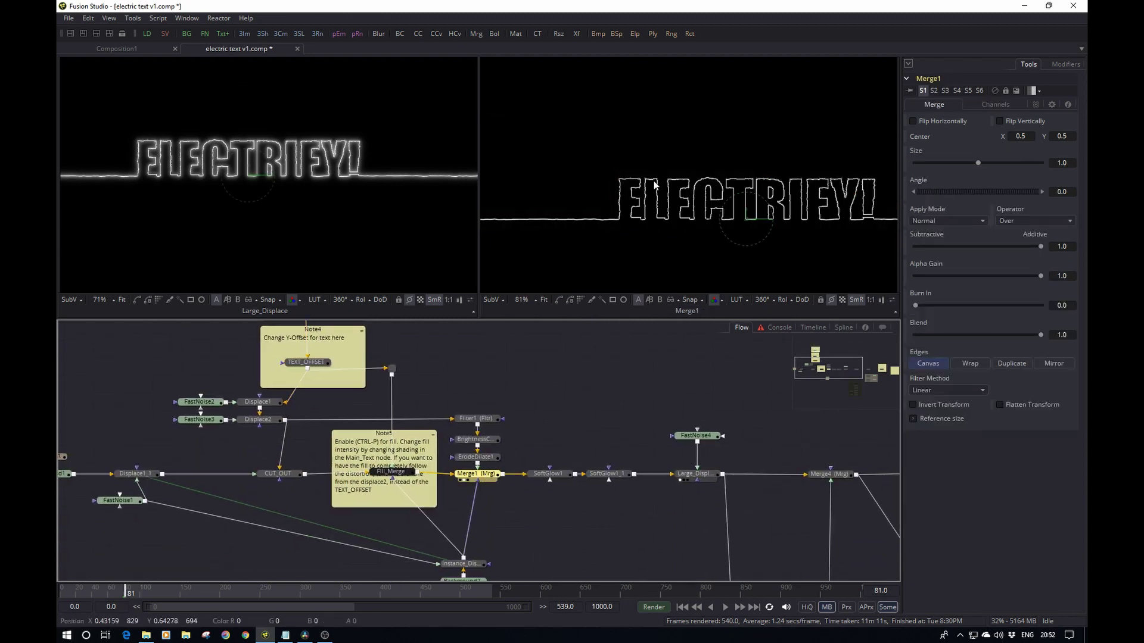
left_click_drag(610, 405, 619, 496)
scroll(620, 496, "up", 1)
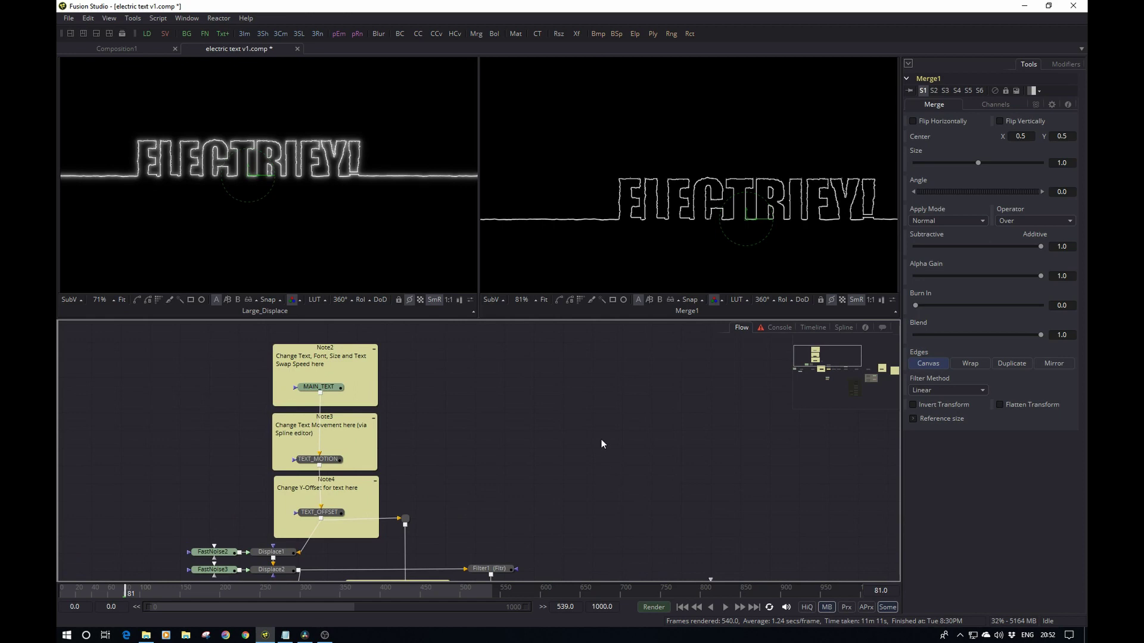
- Nudge TEXT_OFFSET's text up then slightly down to Center Y 0.68571, then frame the merge and glow nodes
left_click(331, 516)
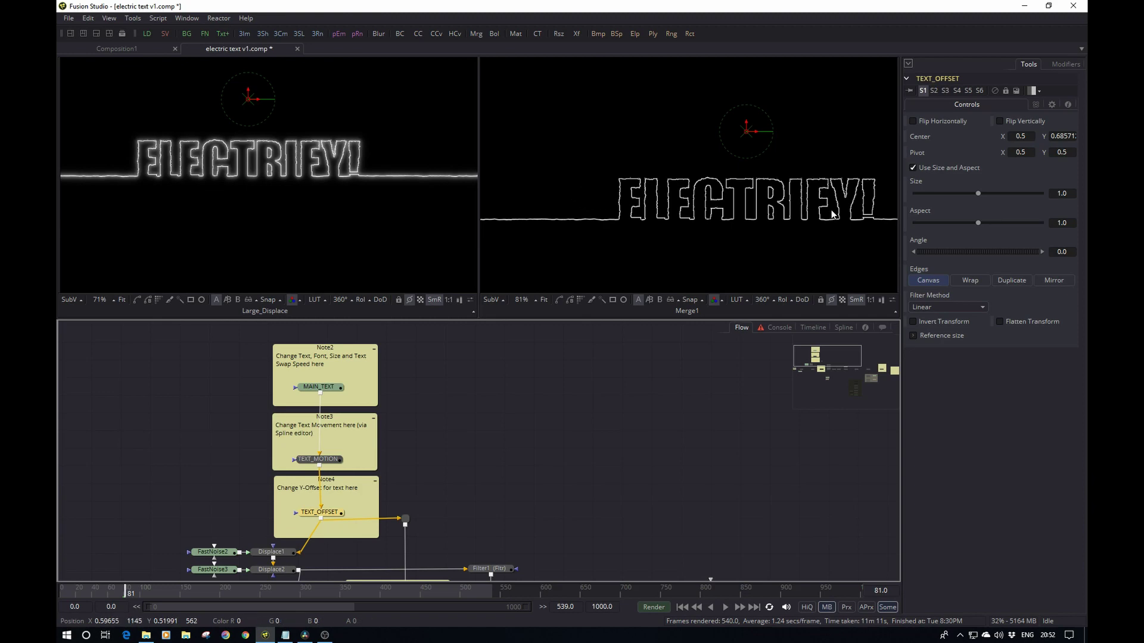
left_click_drag(746, 125, 746, 113)
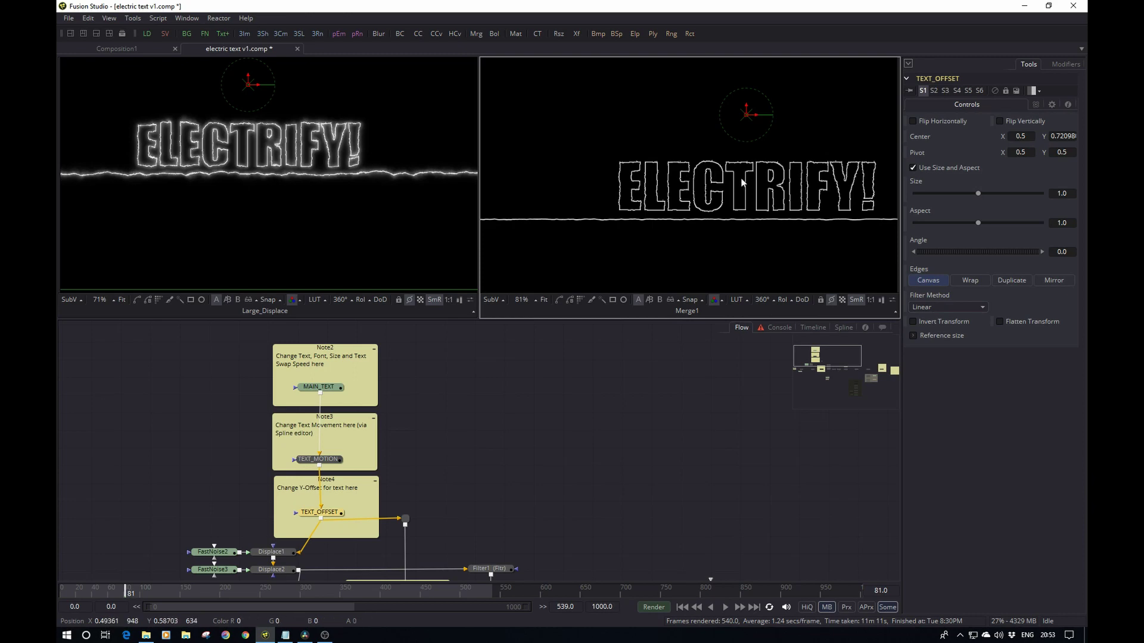
left_click_drag(742, 183, 738, 200)
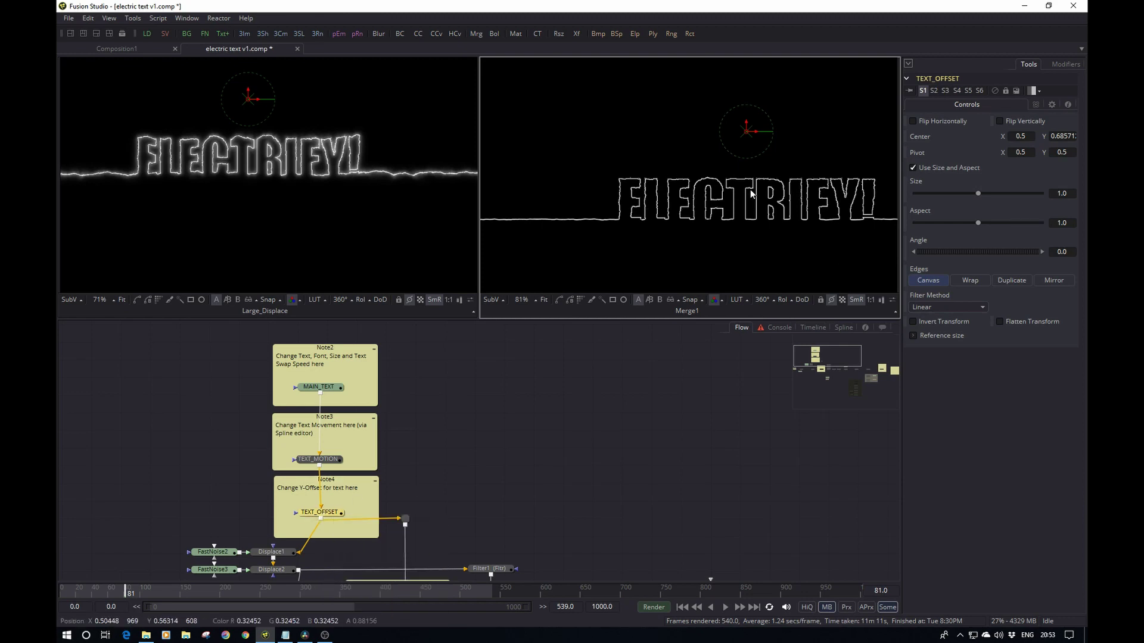
left_click_drag(626, 496, 455, 378)
- Preview ColorCorrector1's orange text and pull its tint strength down to 0.4745
left_click_drag(761, 391, 555, 403)
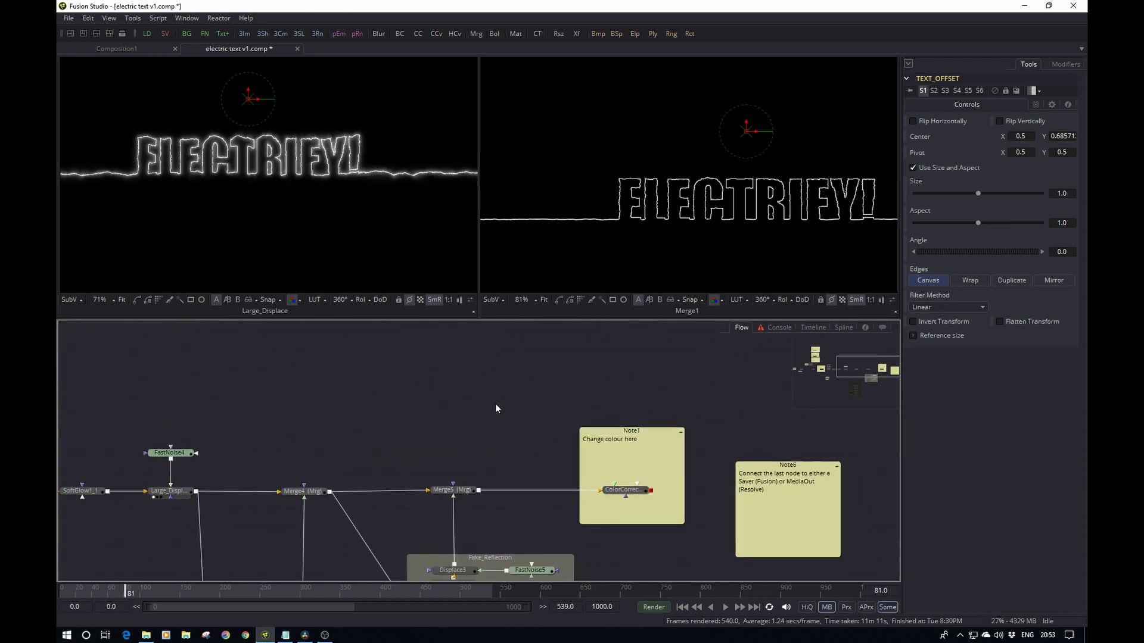
left_click(632, 491)
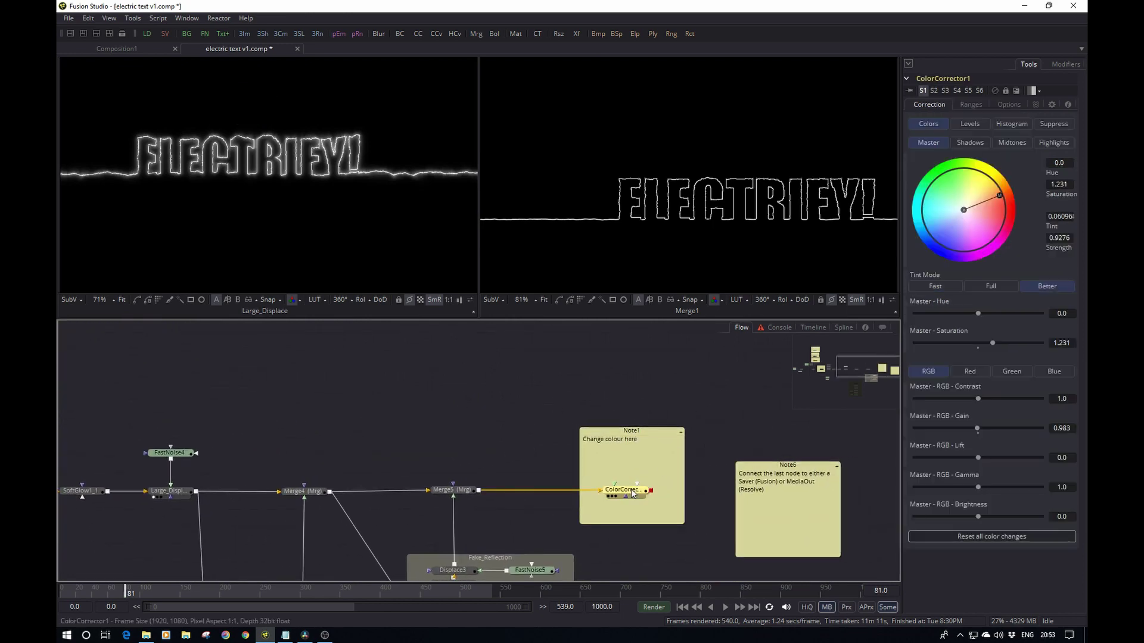
key("2")
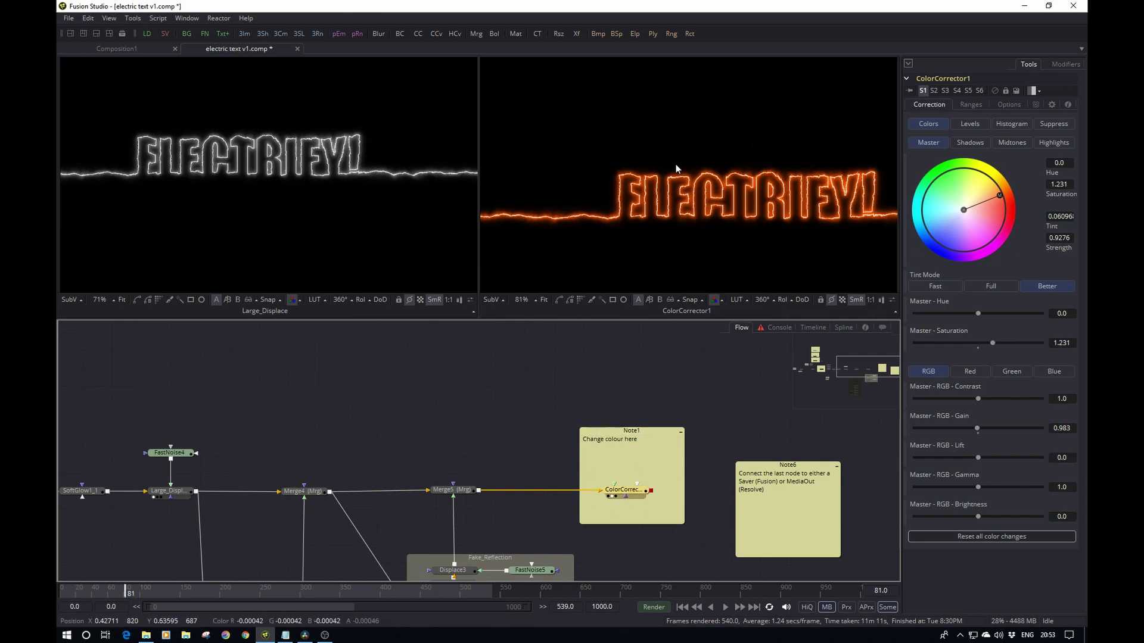
scroll(651, 212, "up", 5)
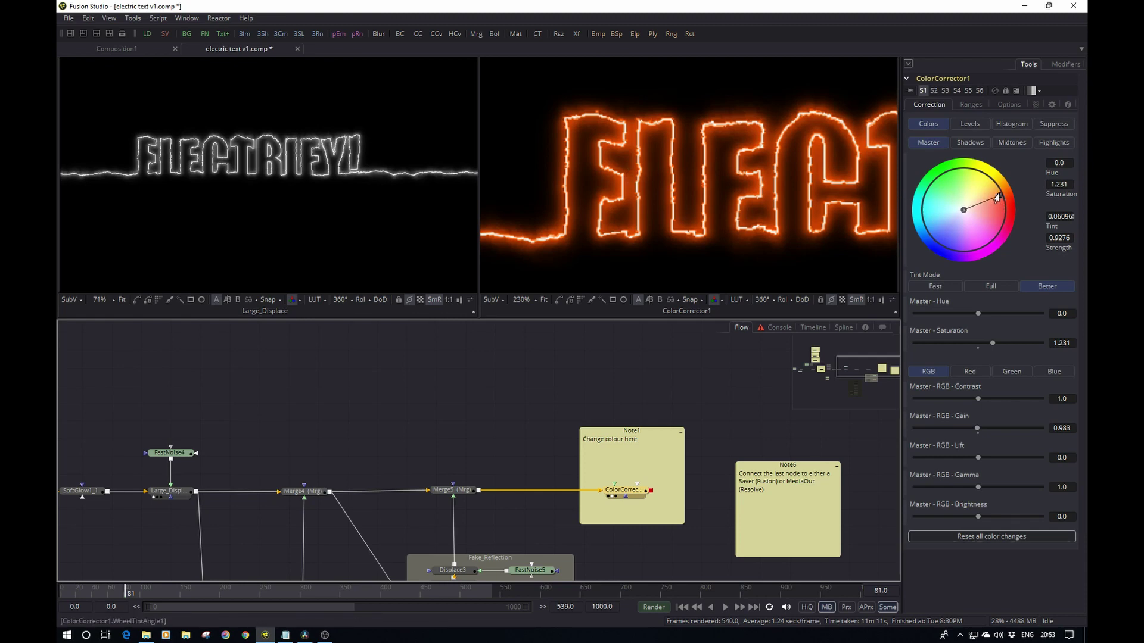
mouse_move(999, 195)
left_mouse_down()
mouse_move(986, 249)
mouse_move(933, 244)
mouse_move(994, 239)
mouse_move(935, 242)
mouse_move(989, 230)
mouse_move(995, 194)
mouse_move(990, 202)
left_mouse_up()
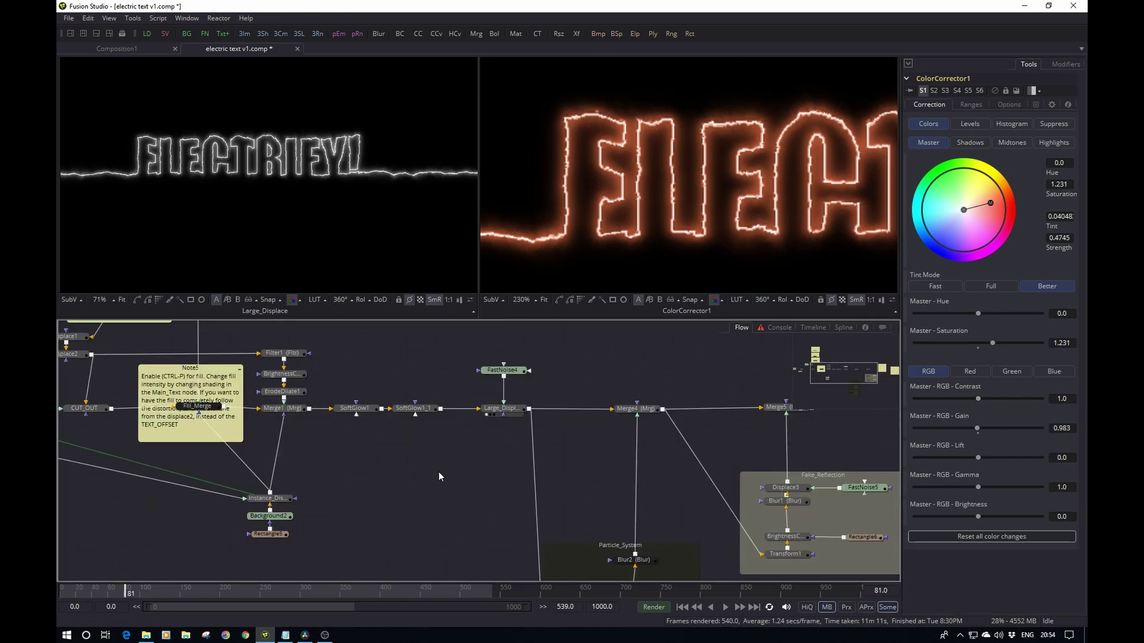
- Take Fill_Merge out of pass-through with Ctrl+P so the 'ELECTRIFY!' letters render solid-filled
left_click_drag(439, 472, 721, 500)
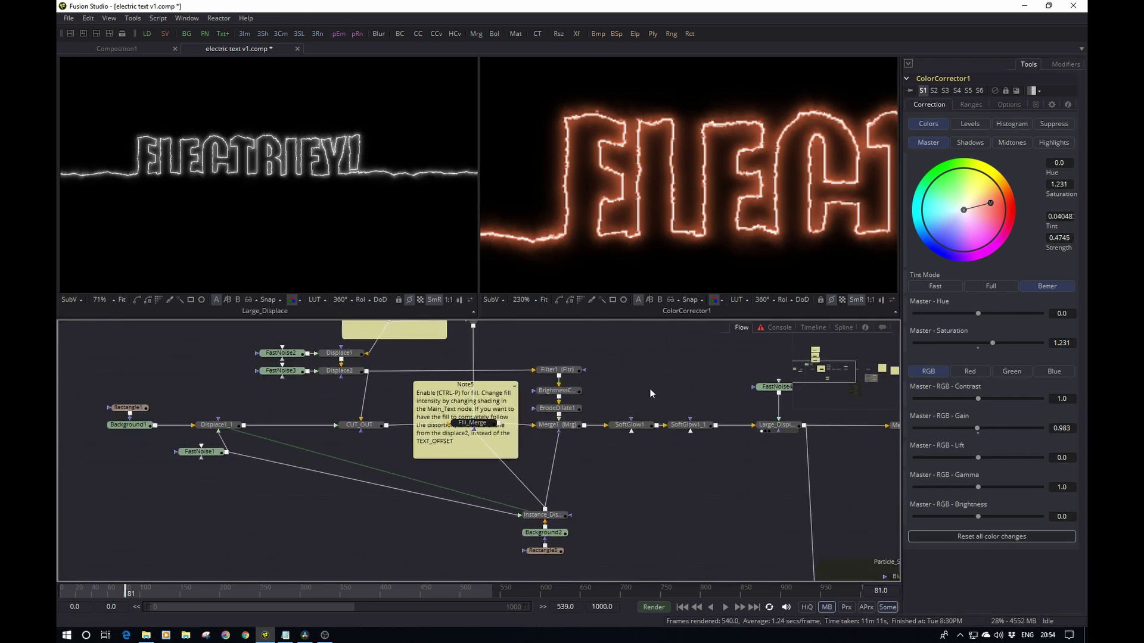
left_click_drag(652, 385, 689, 419)
scroll(561, 486, "up", 2)
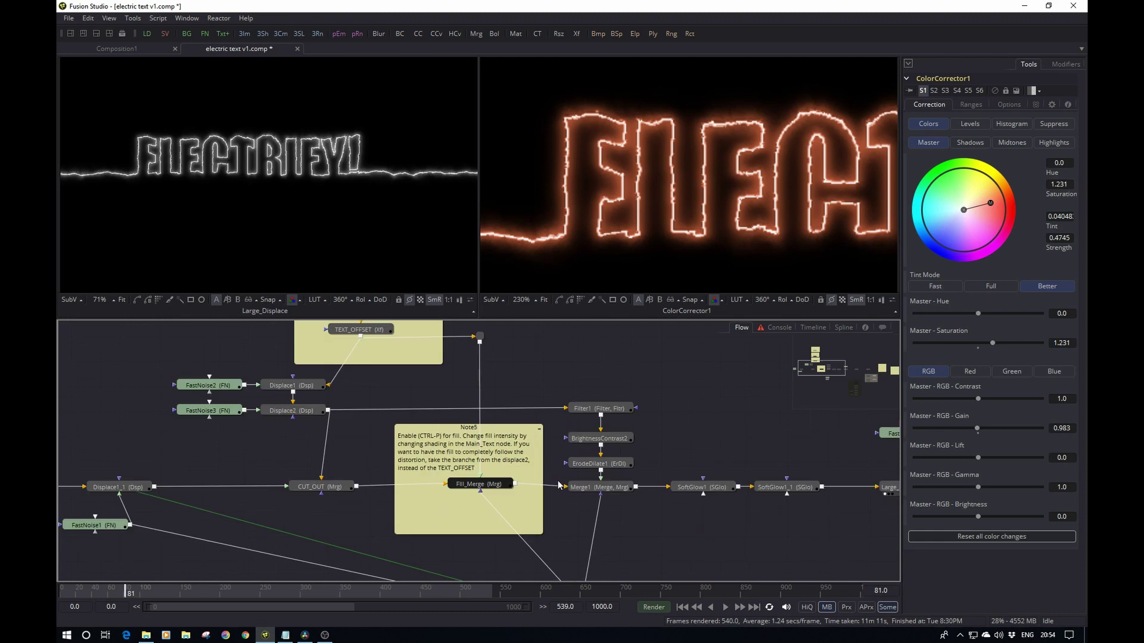
left_click(476, 491)
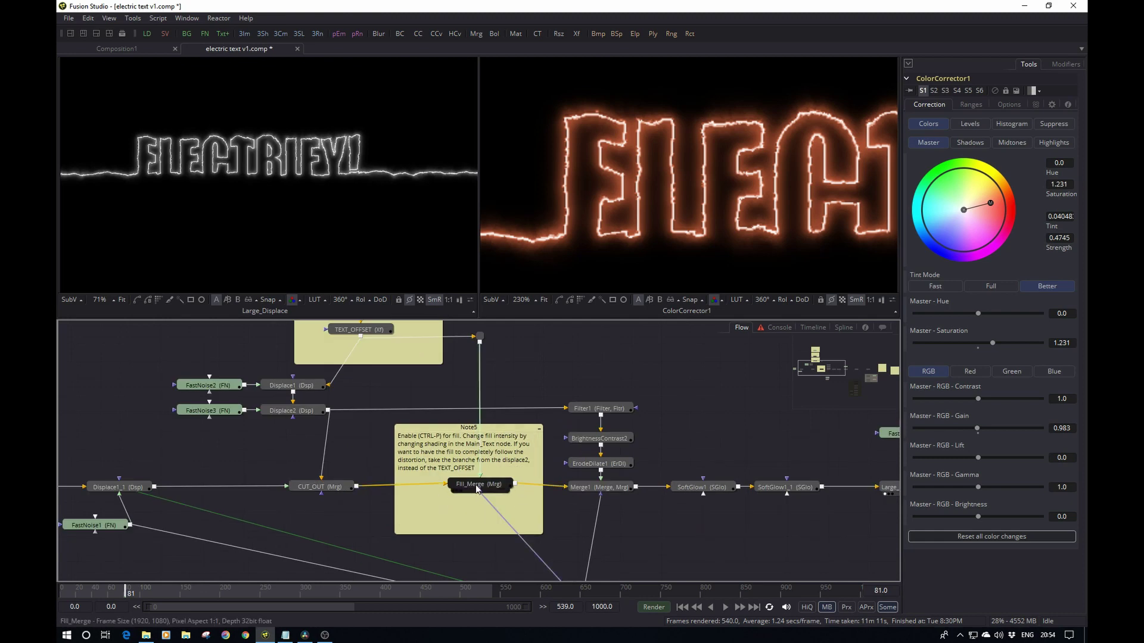
left_click(477, 487)
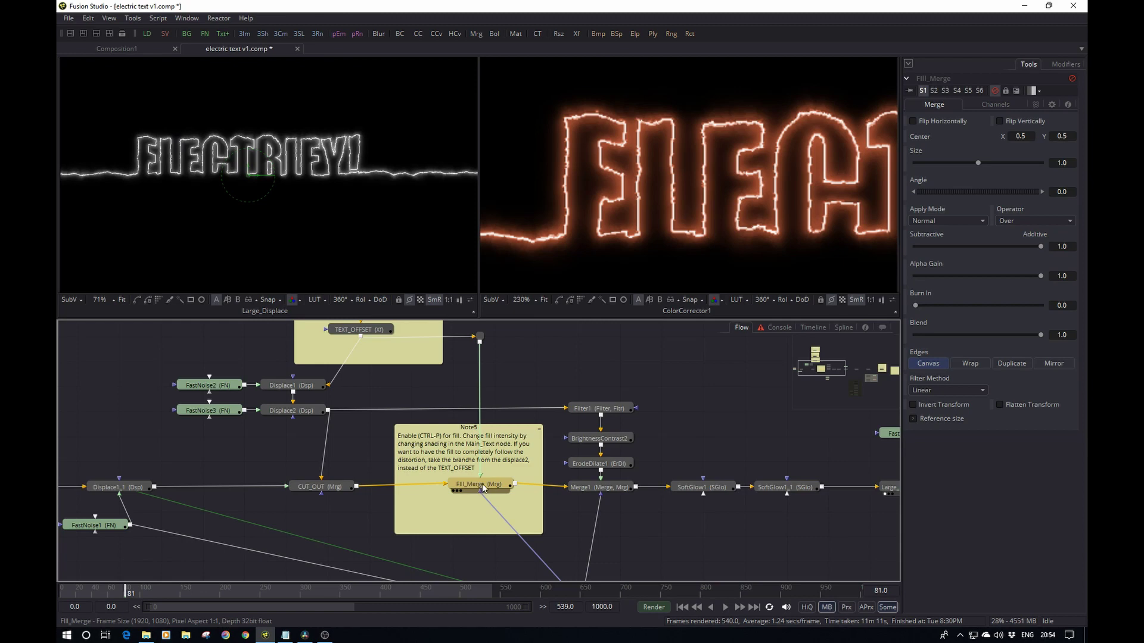
key("ctrl+p")
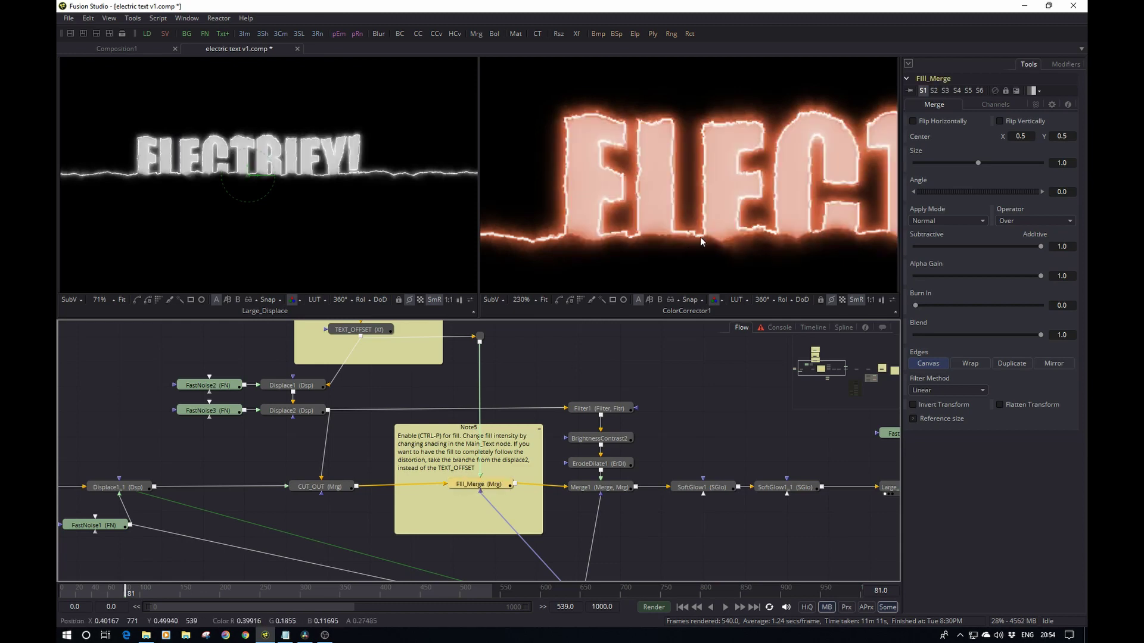
scroll(715, 187, "down", 2)
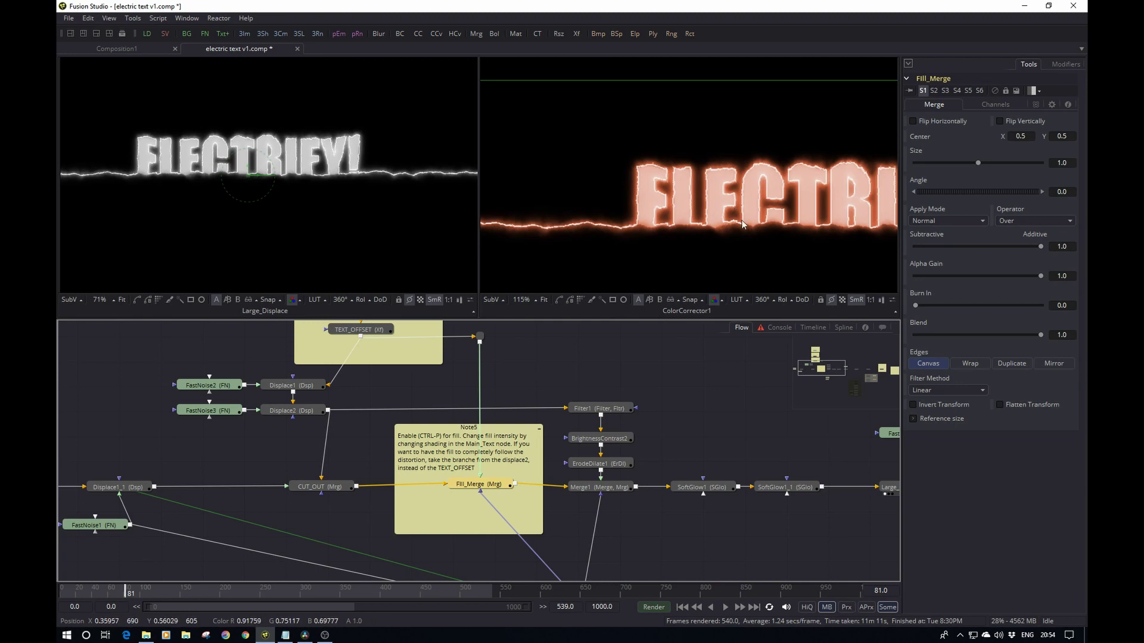
scroll(658, 180, "right", 2)
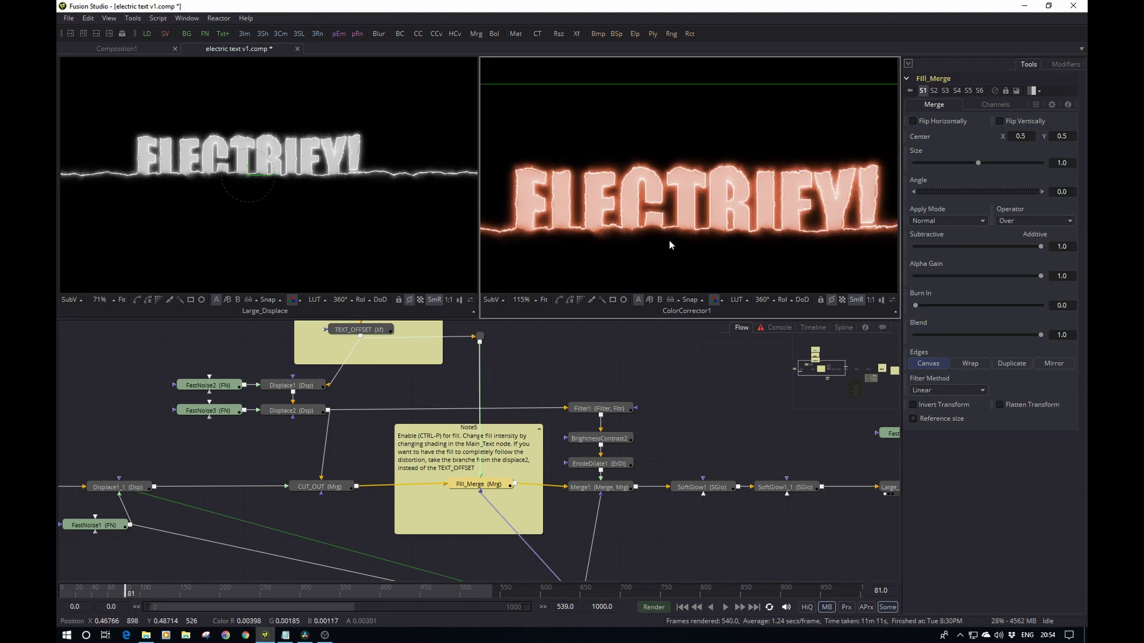
- Put Fill_Merge back into pass-through with Ctrl+P and pan to the Background1–Displace1_1 start of the chain
key("ctrl+p")
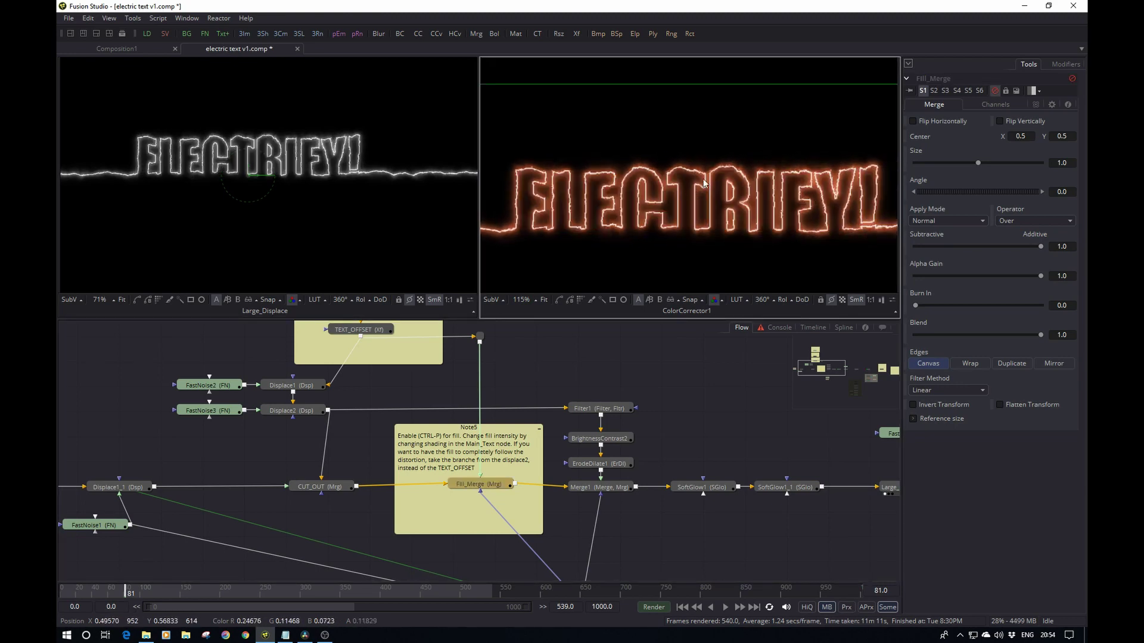
left_click_drag(691, 418, 729, 398)
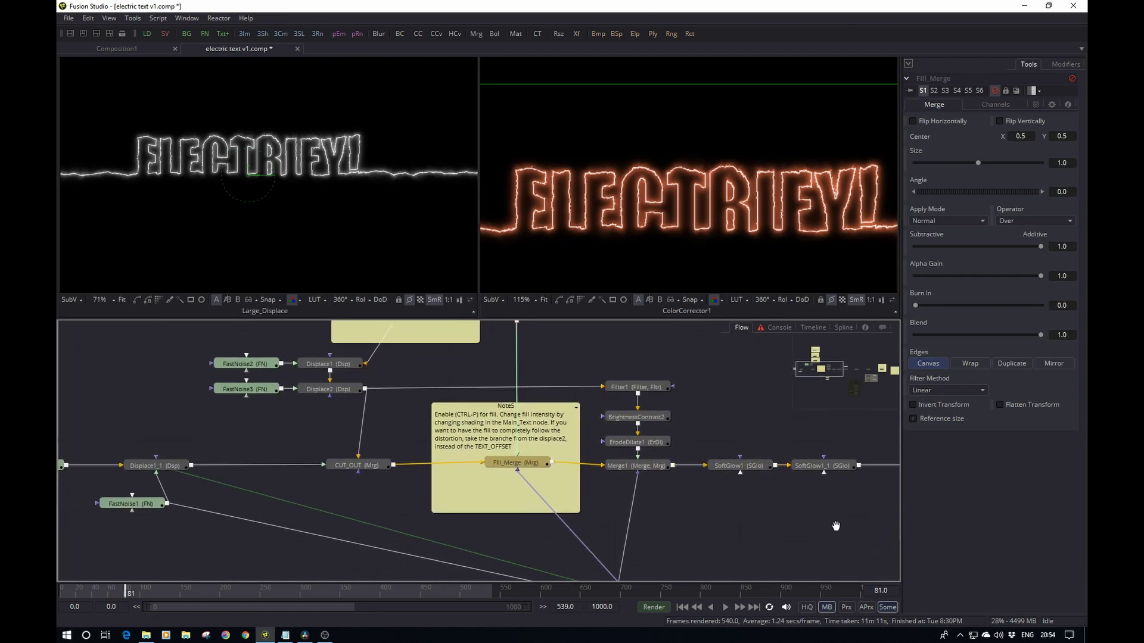
left_click_drag(835, 526, 798, 539)
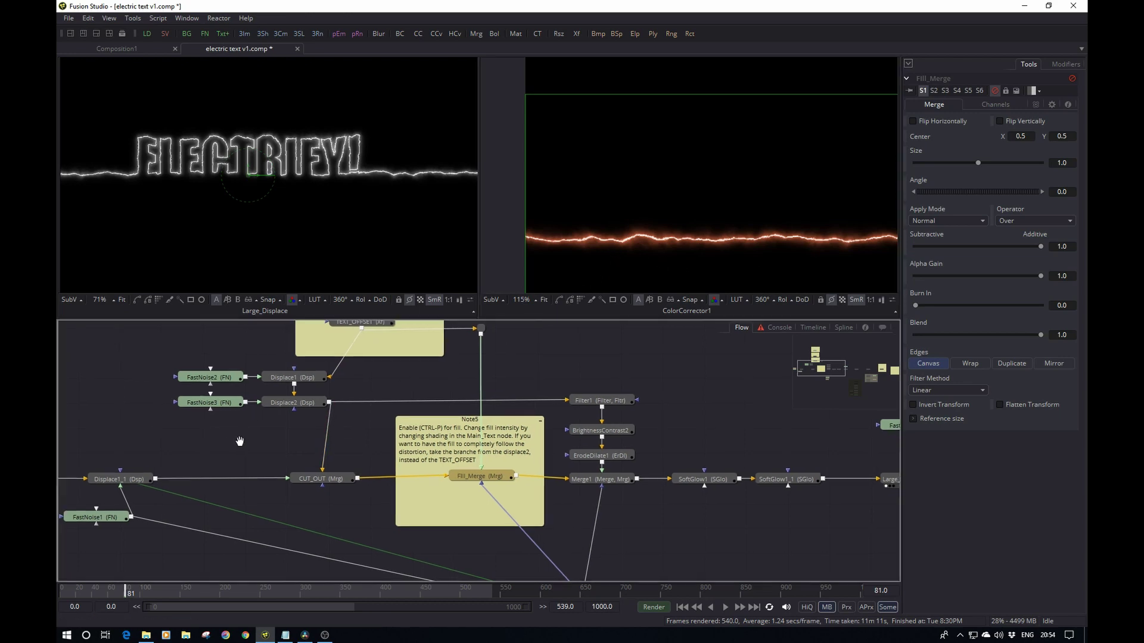
scroll(256, 453, "left", 3)
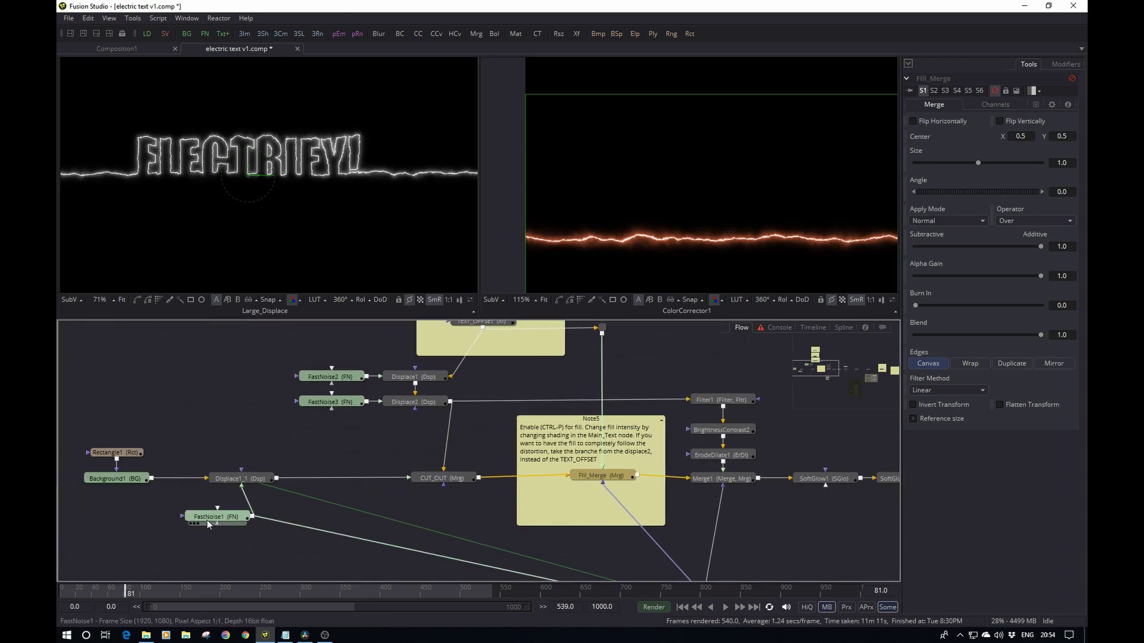
mouse_move(208, 520)
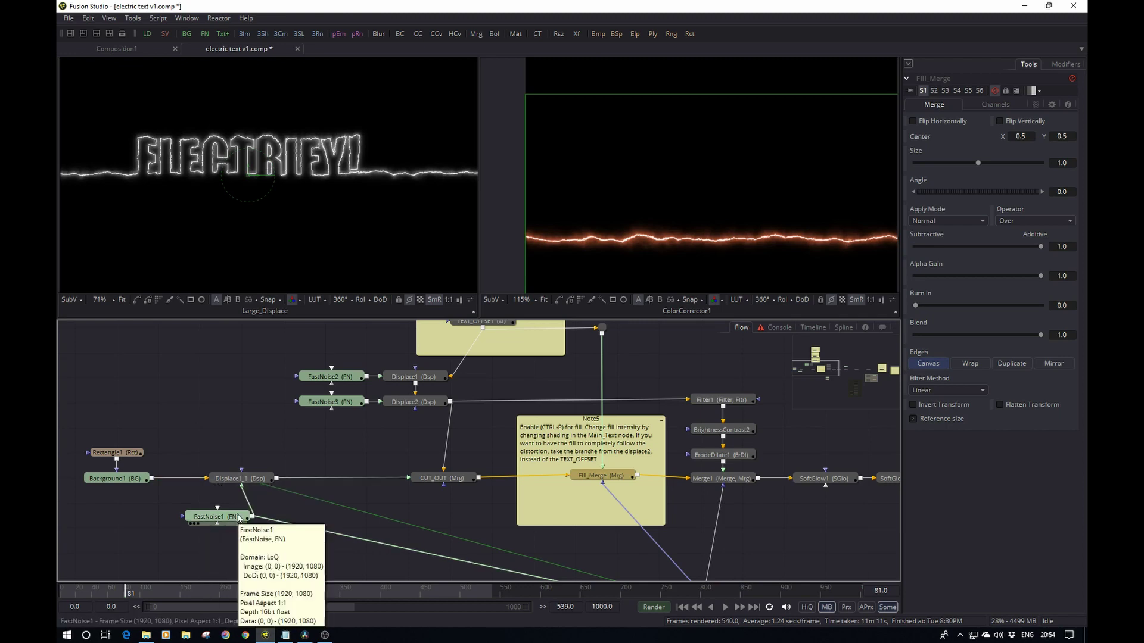
- View Displace1_1 in the left viewer and raise its Refraction Strength from 0.05 to 0.718
left_click(241, 478)
key("1")
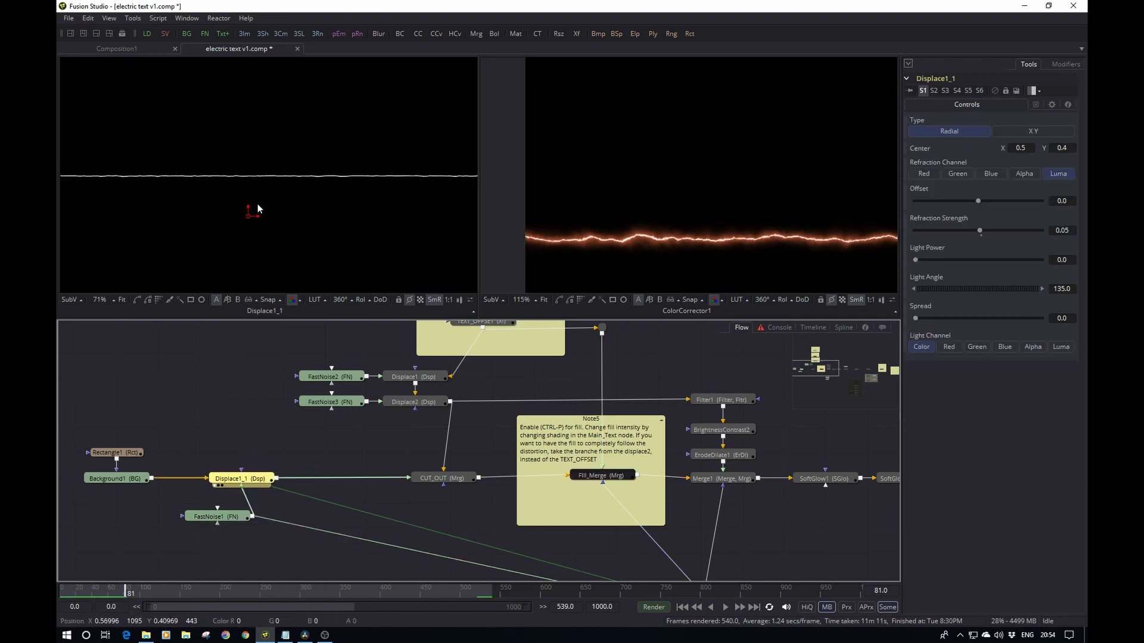
scroll(219, 201, "up", 2)
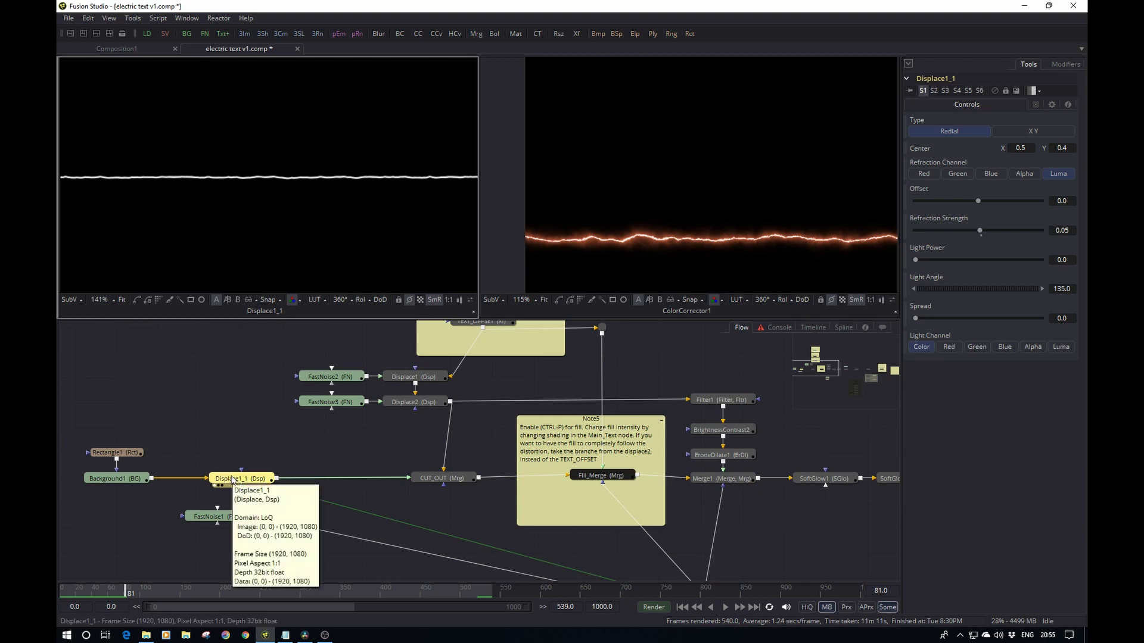
left_click(223, 517)
left_click(245, 480)
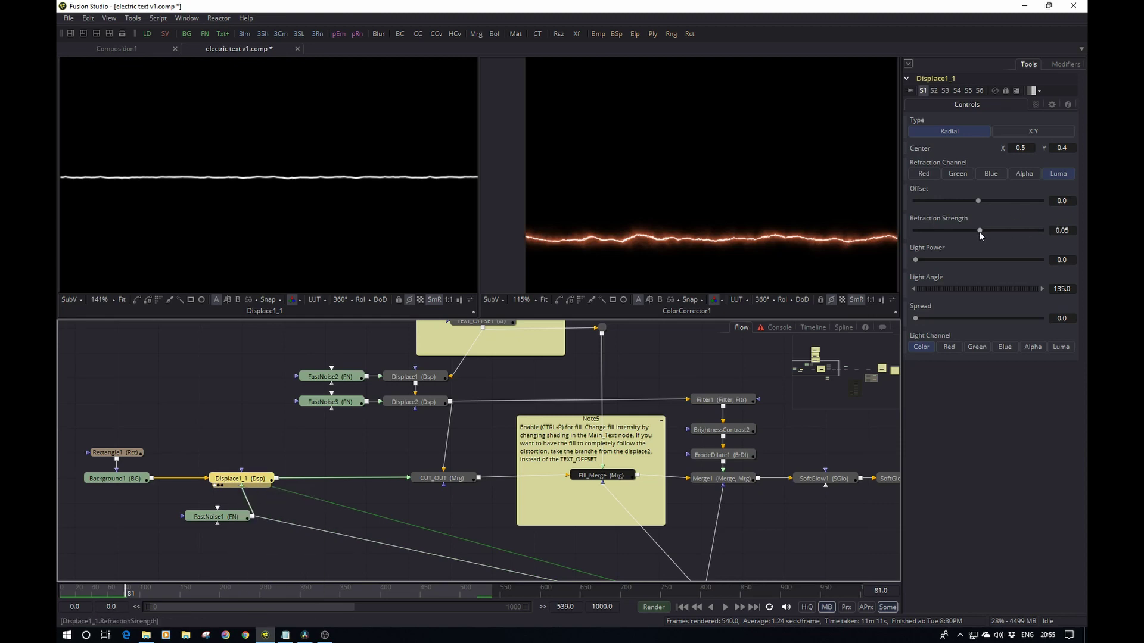
left_click_drag(978, 230, 1000, 230)
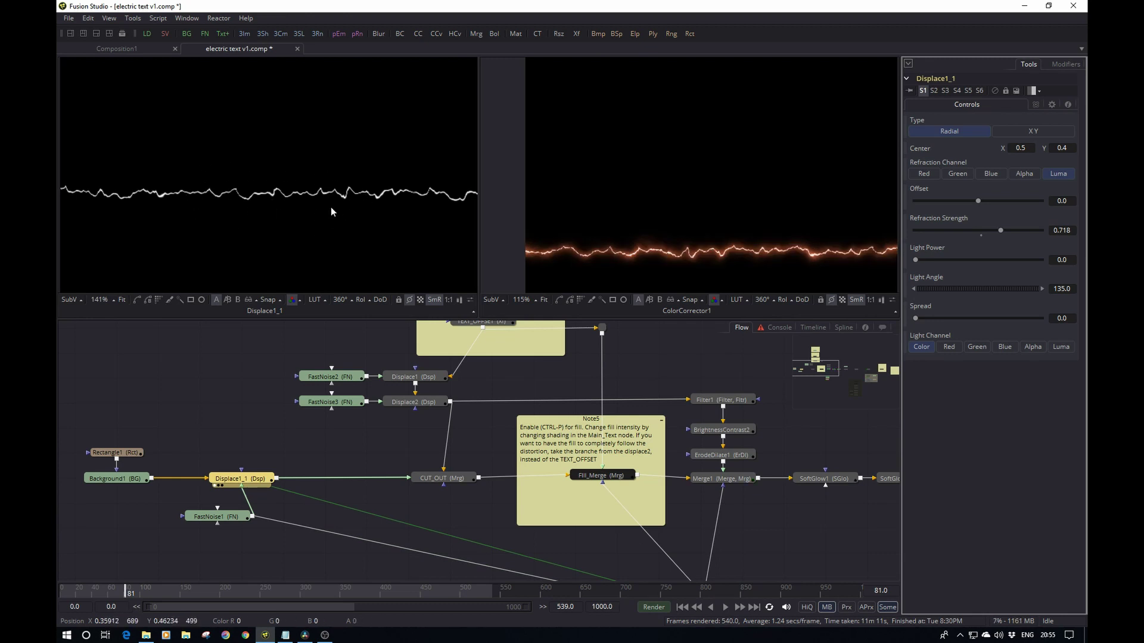
left_click(224, 518)
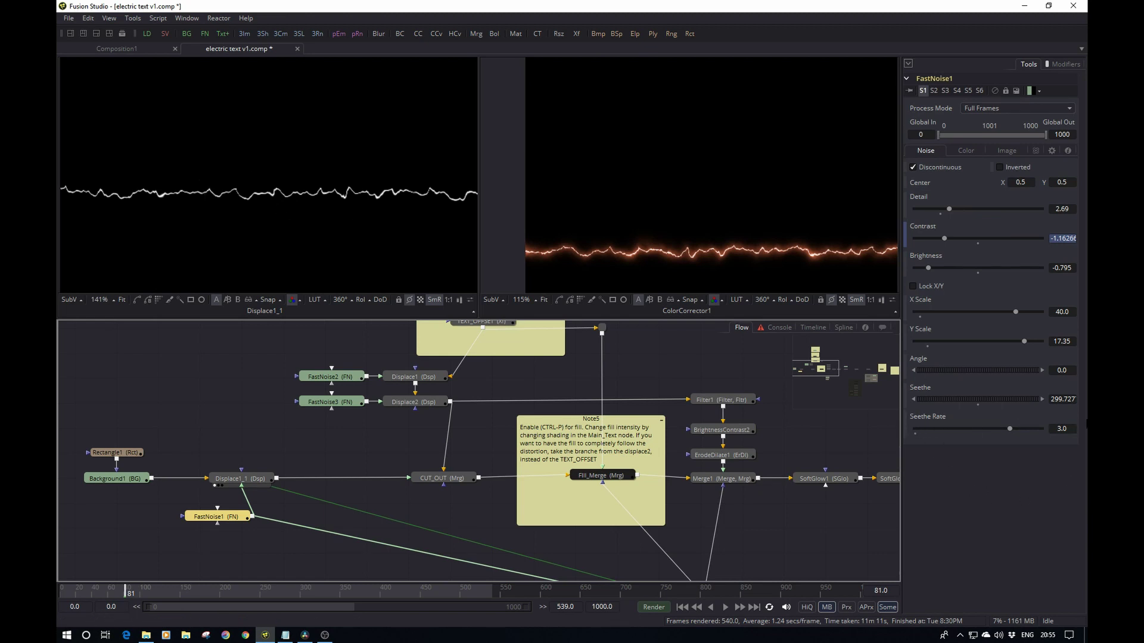
left_click(237, 482)
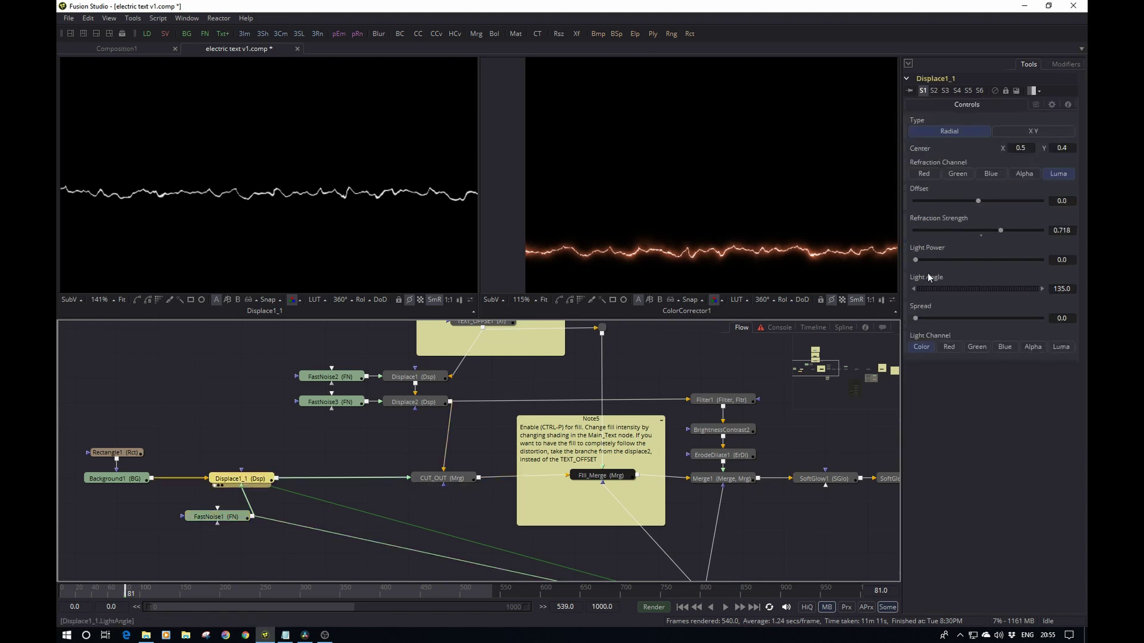
right_click(957, 224)
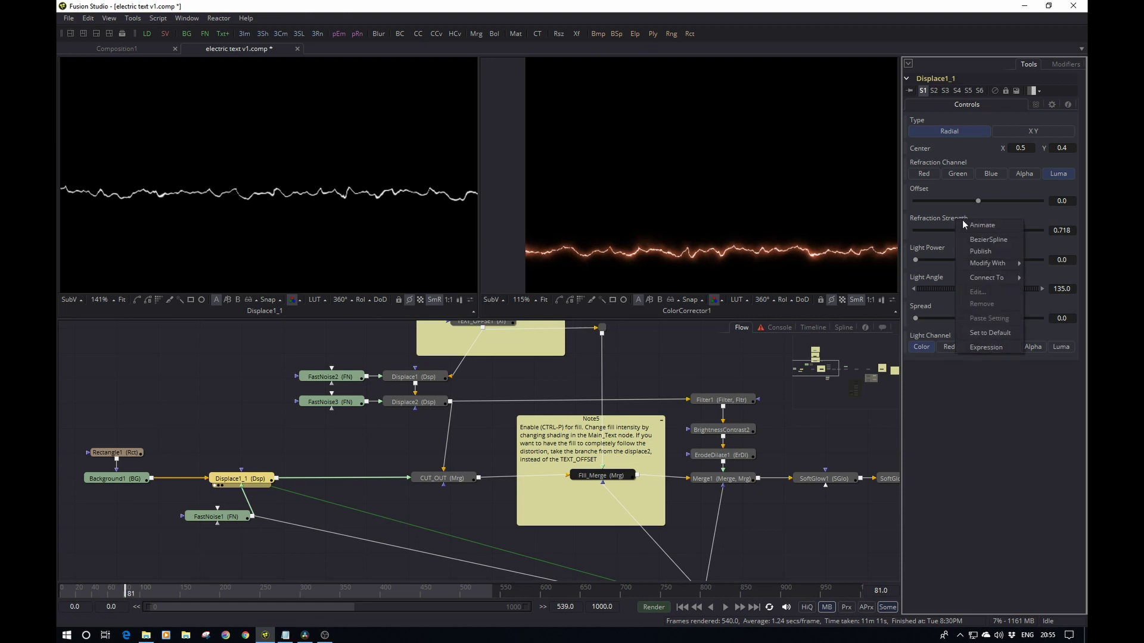
mouse_move(1001, 269)
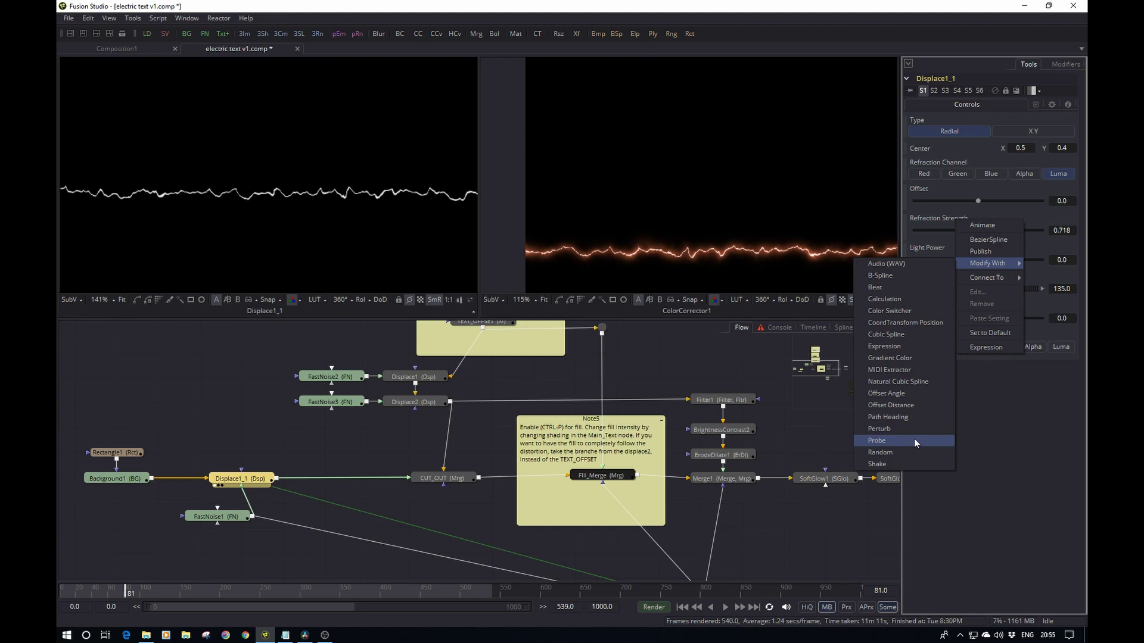
left_click(1003, 435)
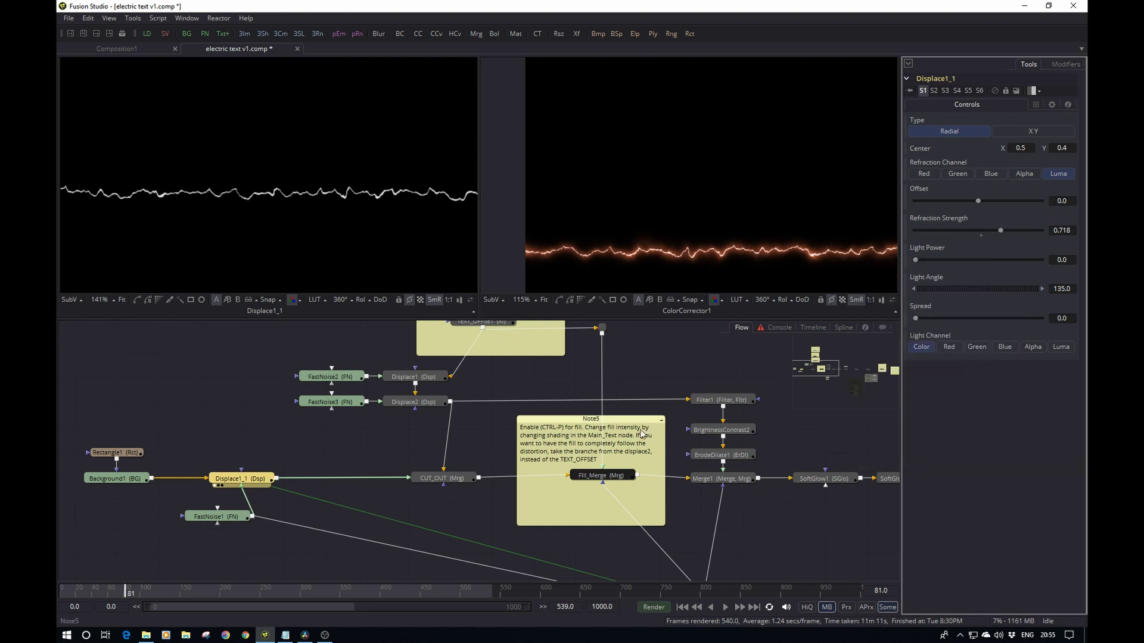
- Restore Displace1_1's refraction strength to 0.05 and bring the Displace nodes into view
key("ctrl+z")
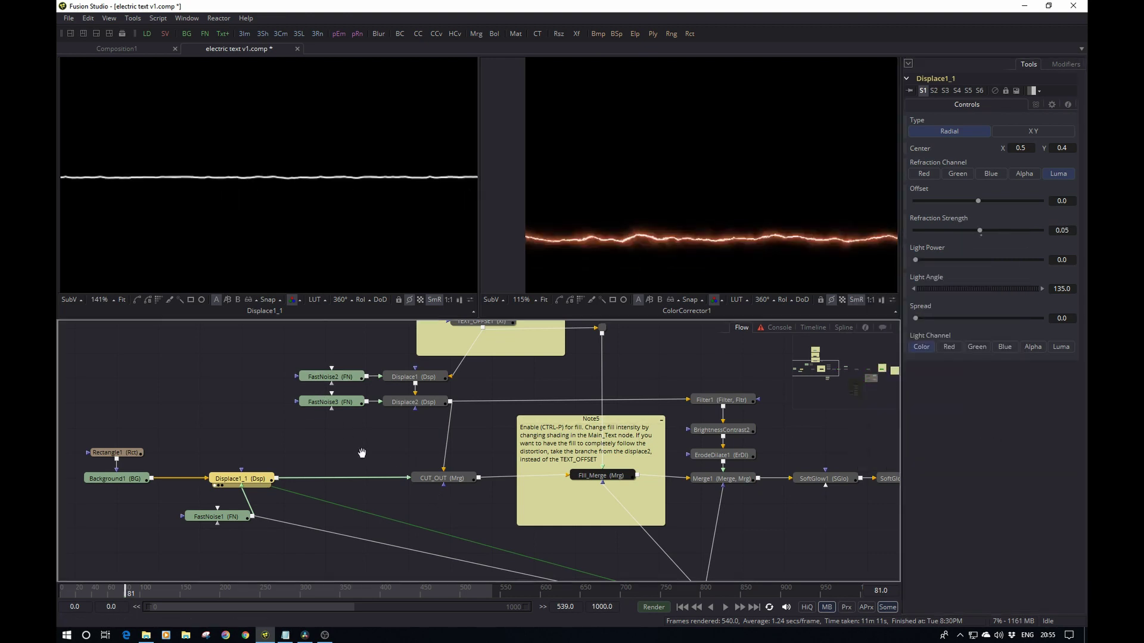
left_click_drag(362, 453, 102, 437)
left_click_drag(556, 534, 568, 575)
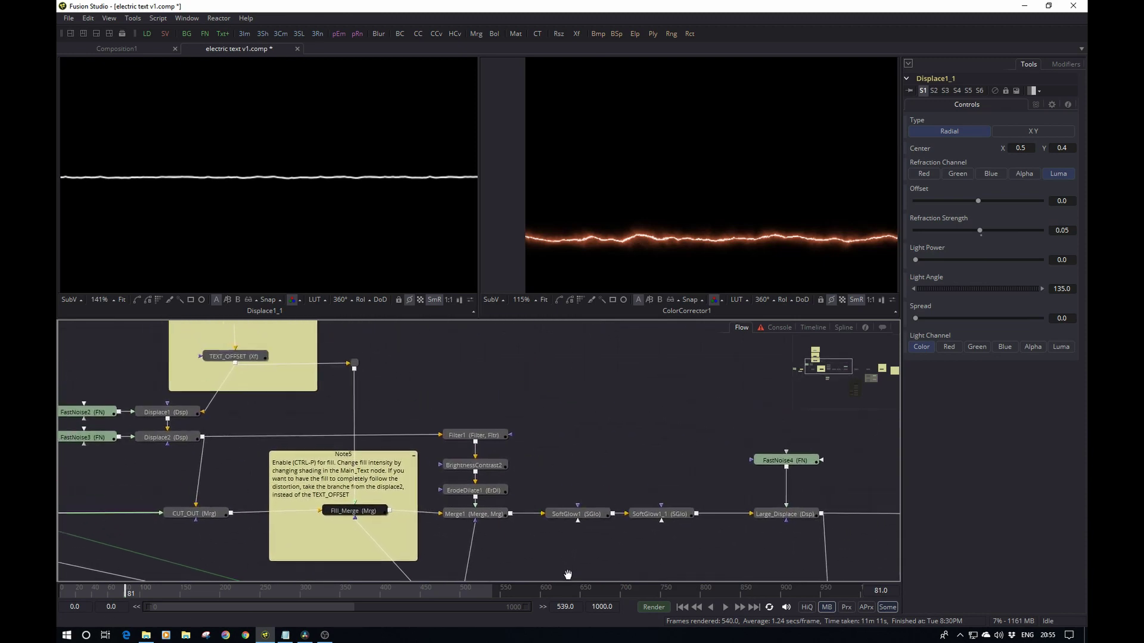
left_click_drag(391, 357, 568, 395)
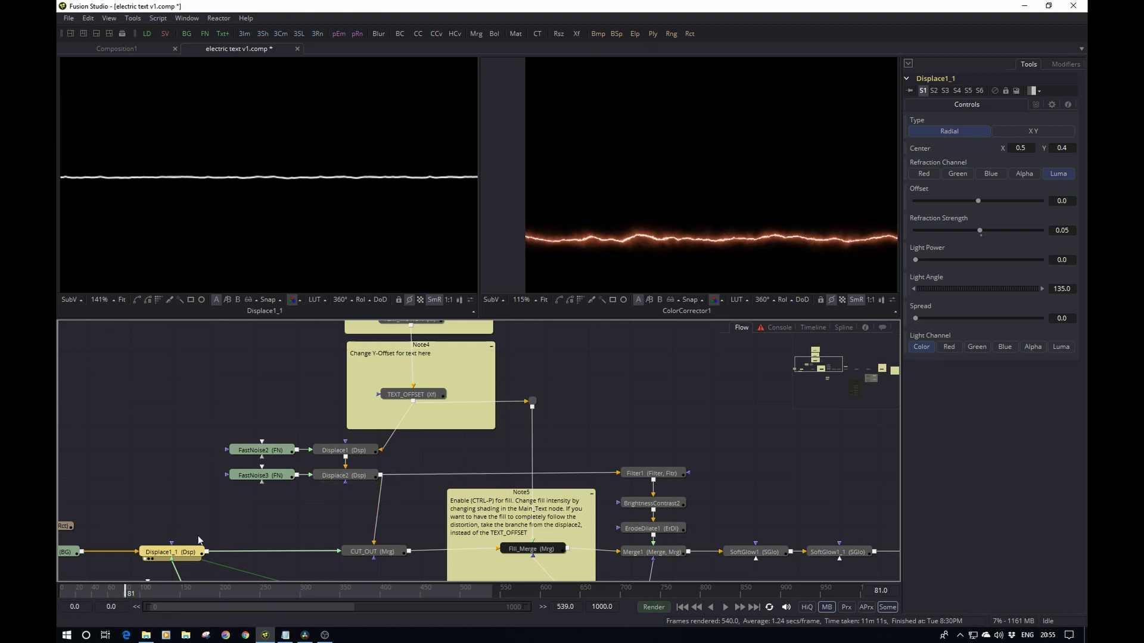
- Inspect Displace2 and Displace1, then show Displace1's Perturb1 modifier (Strength 0.011, Wobble 10, Speed 20)
left_click(349, 450)
left_click(352, 476)
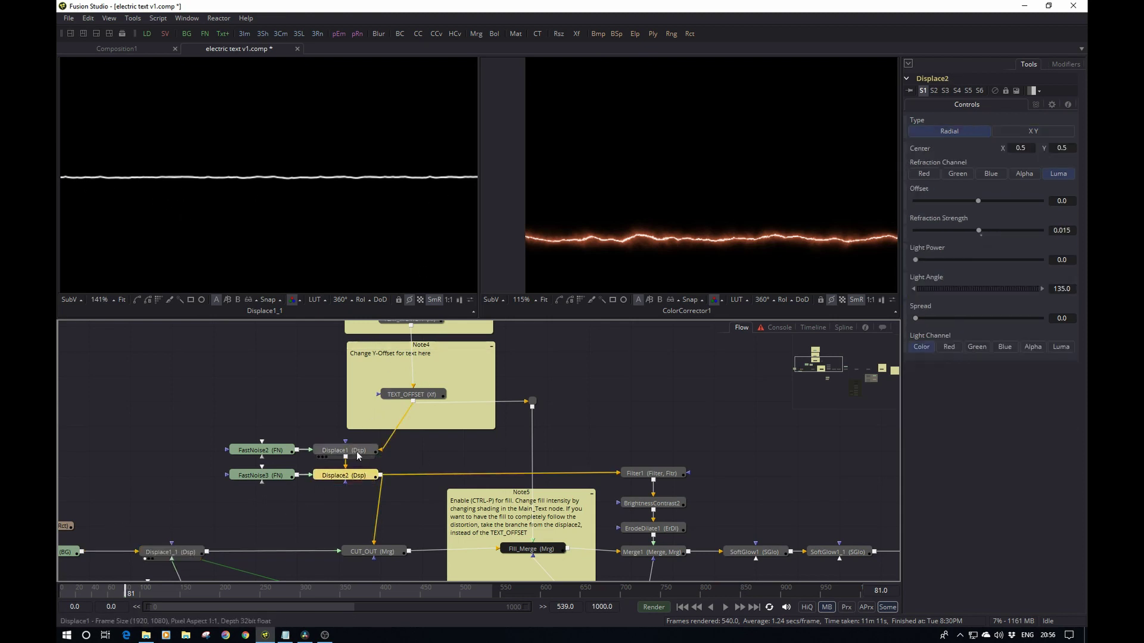
left_click(358, 456)
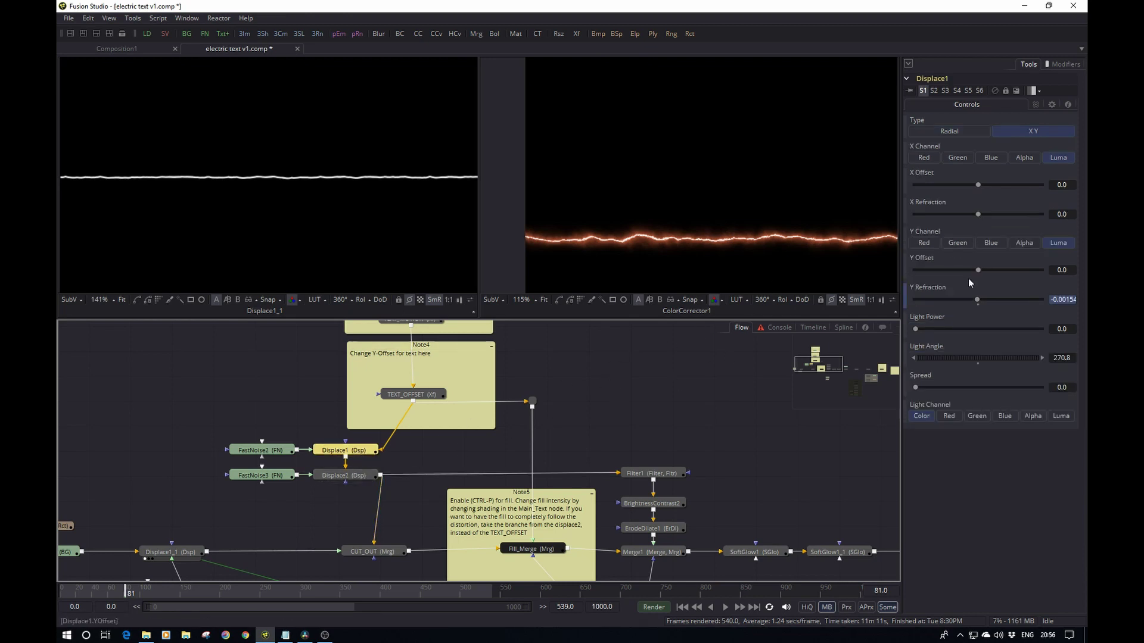
left_click(1065, 64)
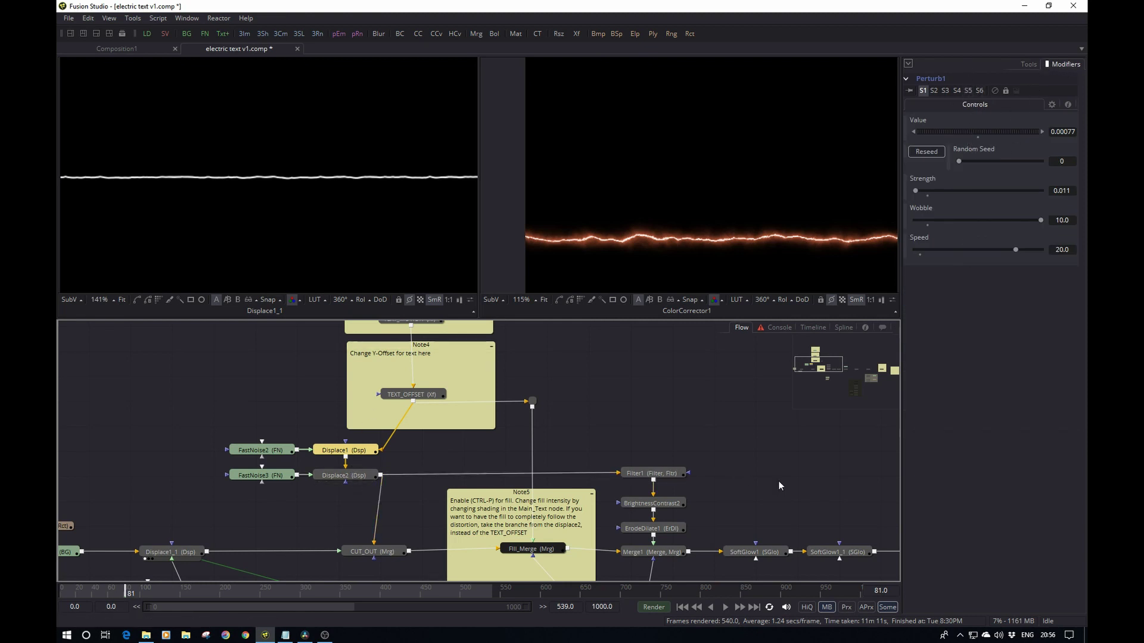
- Select Large_Displace, check its Perturb3 modifier, then return to its own displacement settings
left_click_drag(783, 483, 582, 426)
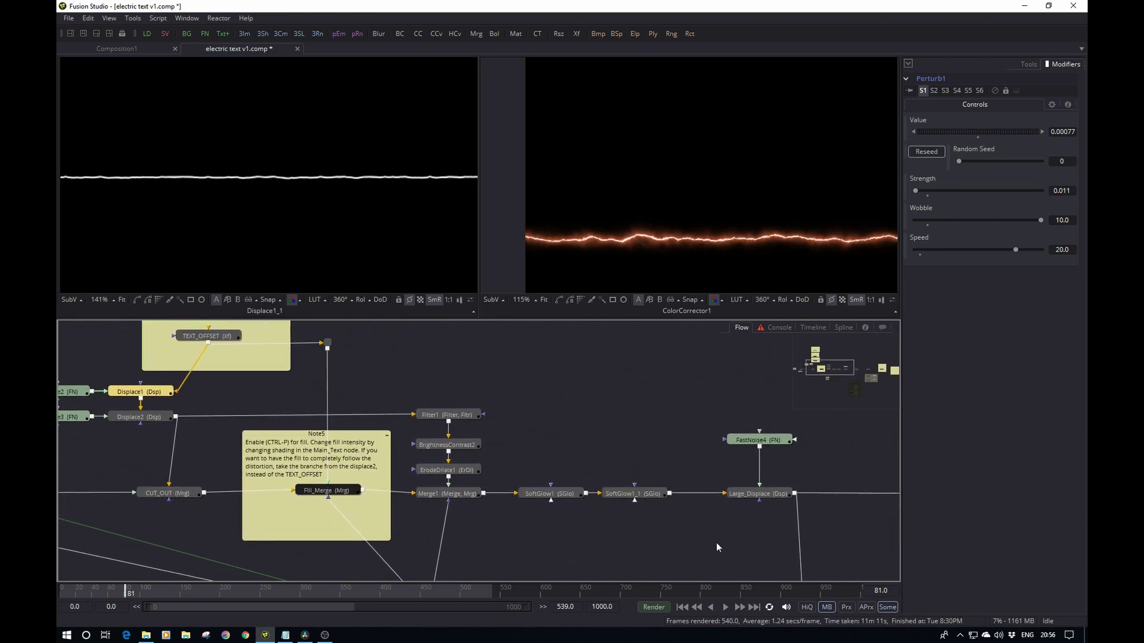
left_click_drag(724, 552, 508, 522)
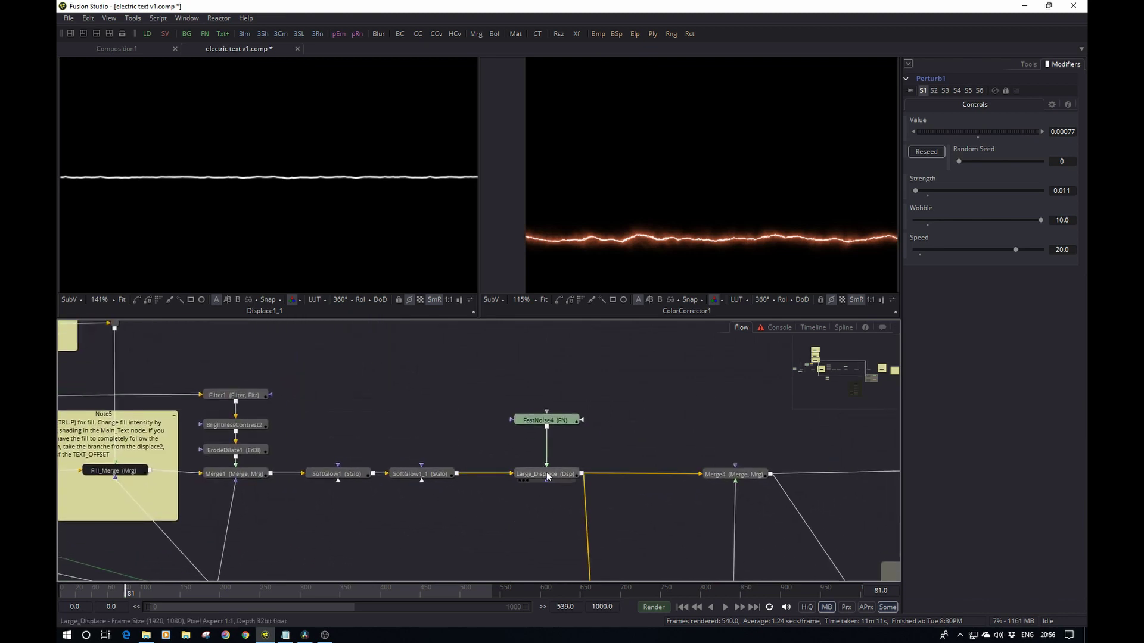
left_click(553, 475)
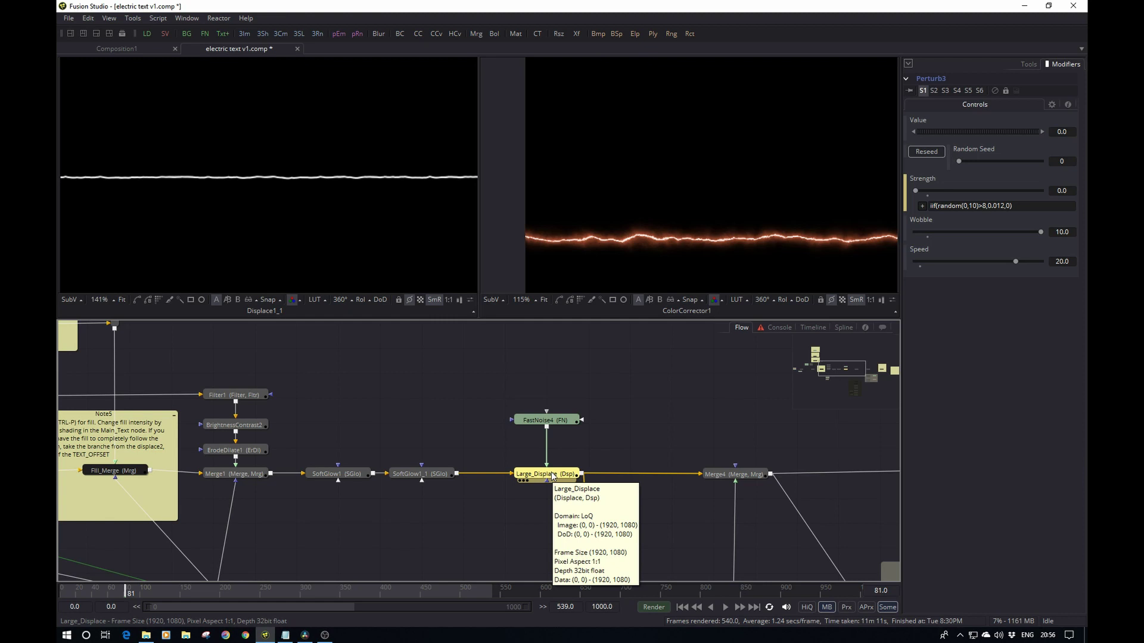
left_click(1035, 65)
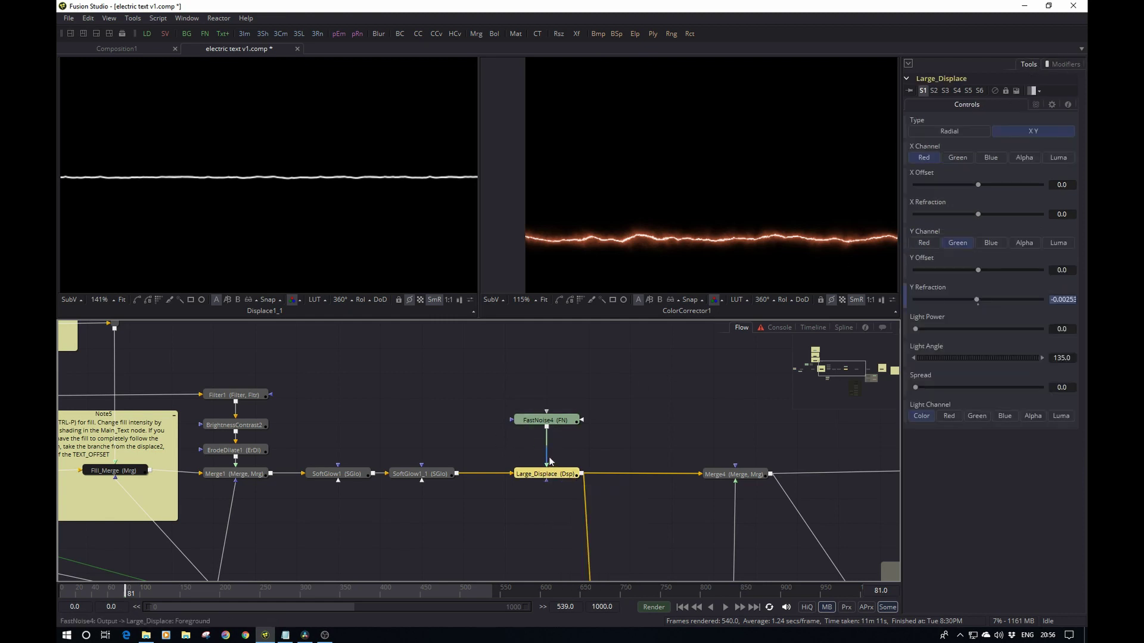
- Show the FastNoise4 noise in the left viewer and reselect Large_Displace
left_click(553, 418)
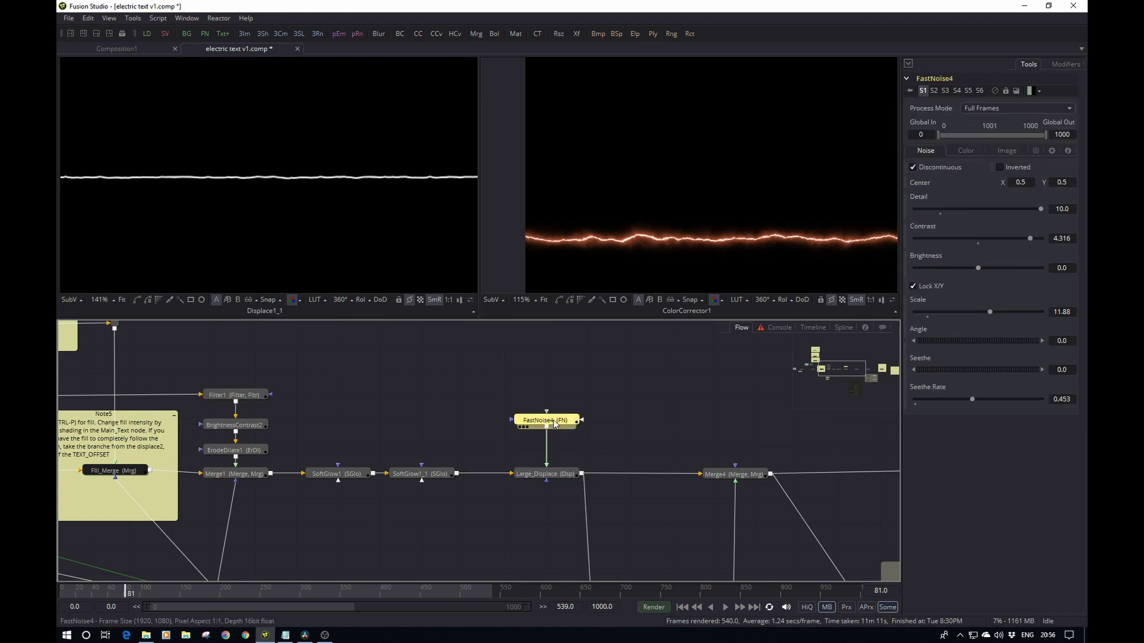
left_click_drag(554, 420, 259, 159)
scroll(259, 159, "down", 4)
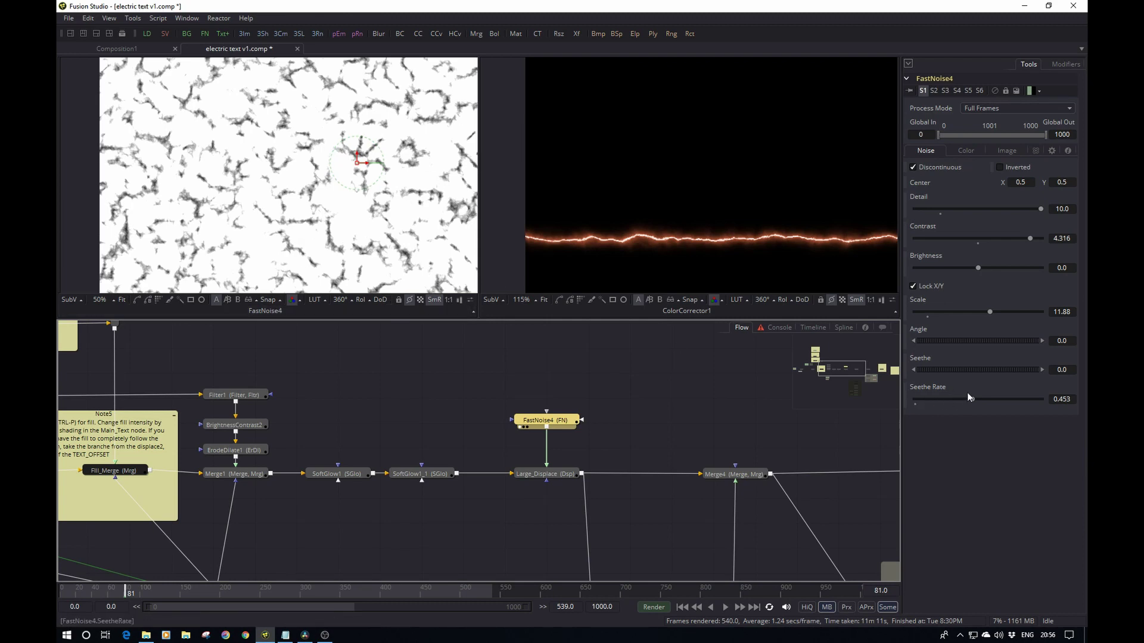
left_click(560, 476)
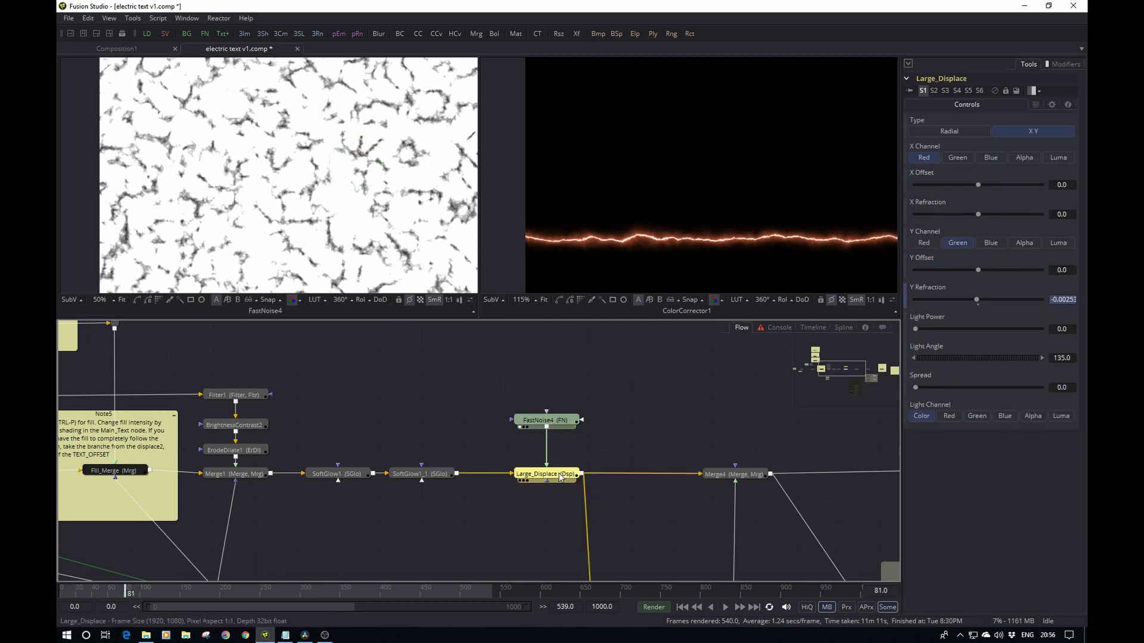
- Display Y Refraction's Perturb3 modifier with Strength expression iif(random(0,10)>8,0.012,0), Wobble 10, Speed 20
right_click(935, 294)
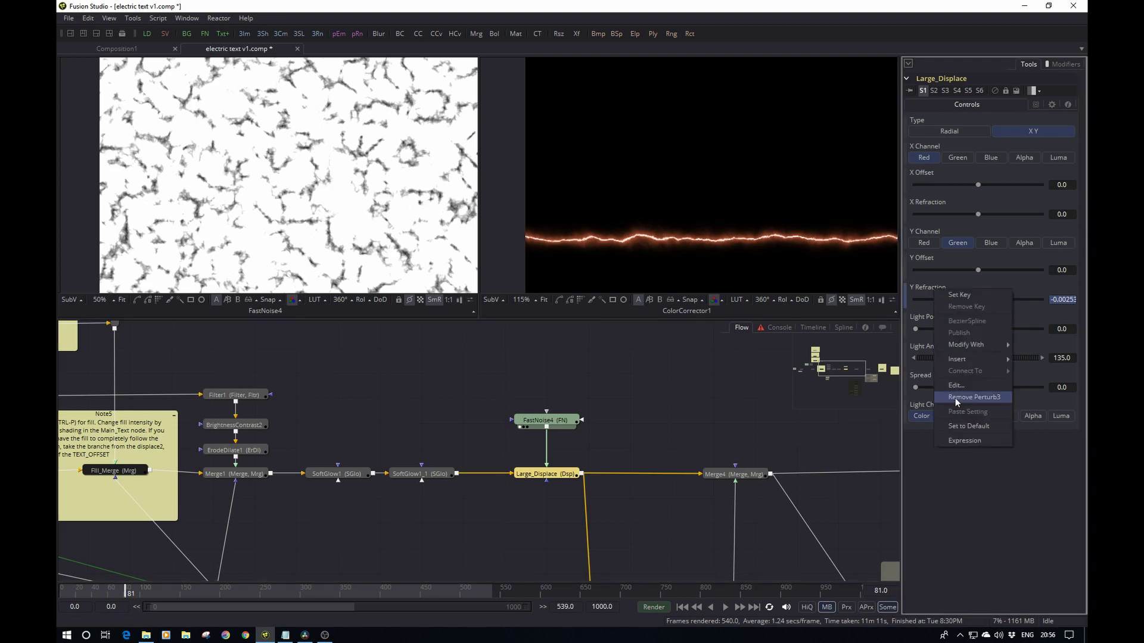
left_click(1061, 66)
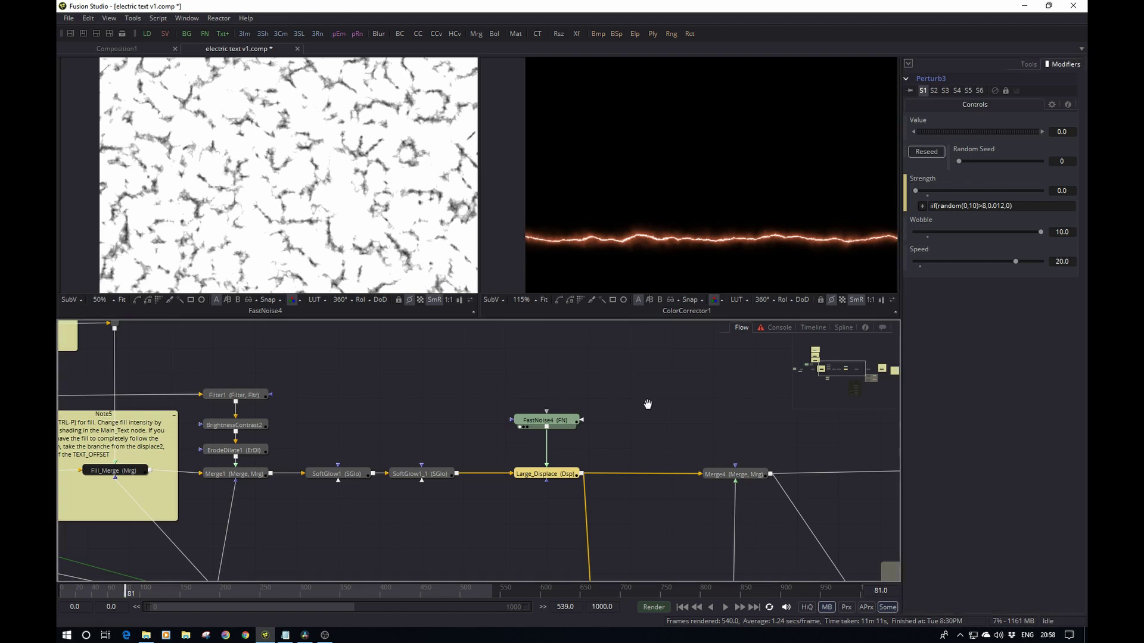
- Zoom out, select the Particle_System group, and frame it beside the Fake_Reflection group
scroll(509, 392, "down", 3)
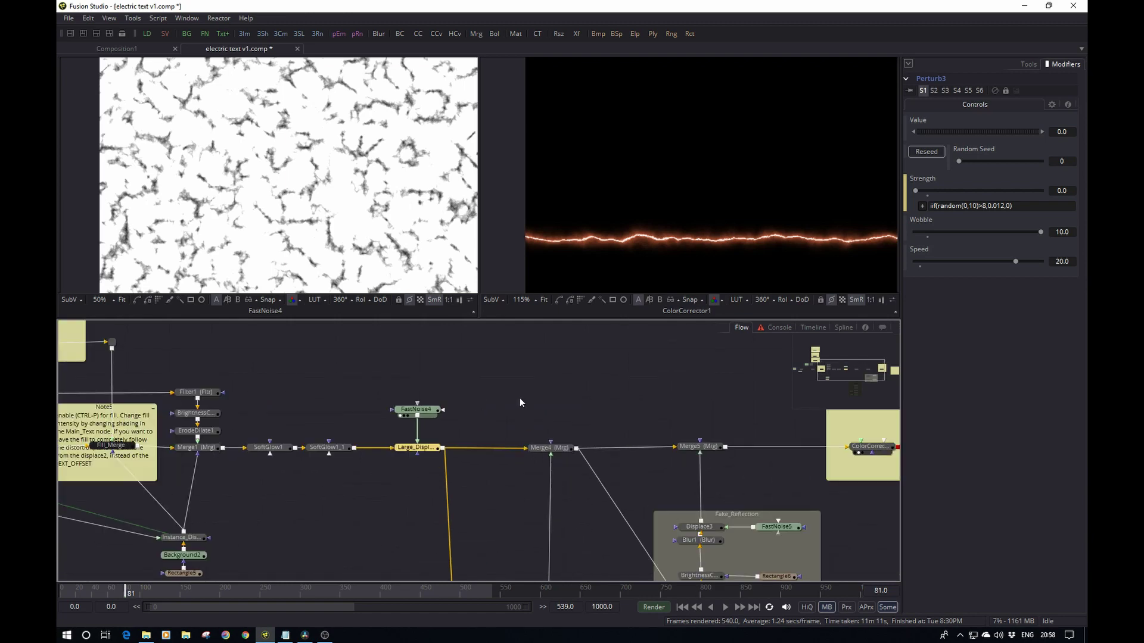
scroll(520, 398, "down", 2)
left_click_drag(571, 507, 565, 414)
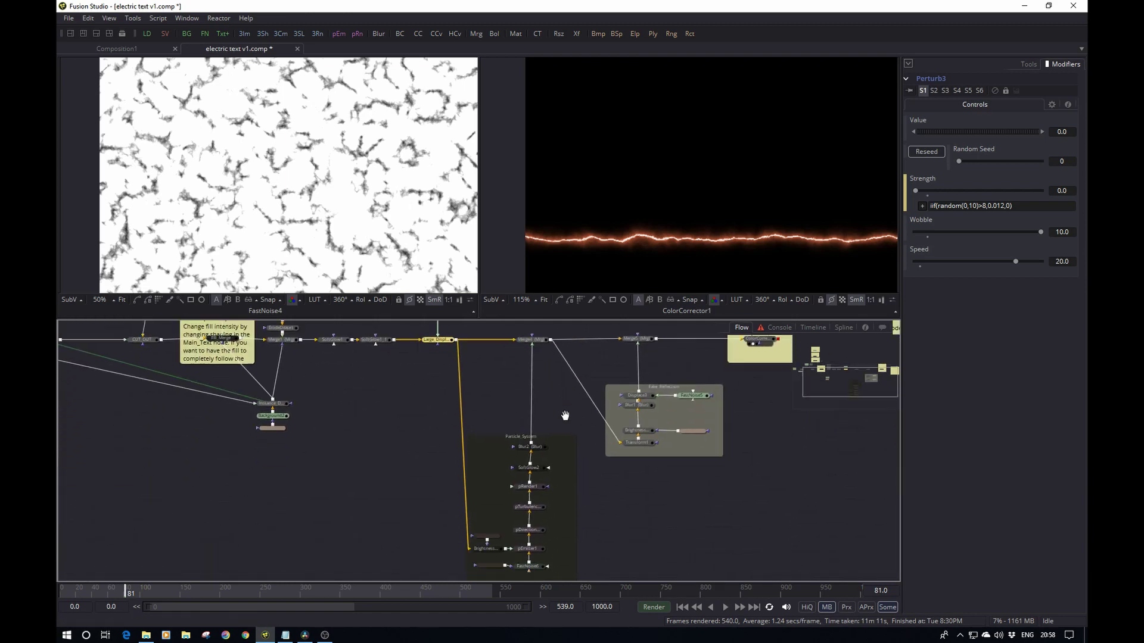
scroll(554, 430, "up", 3)
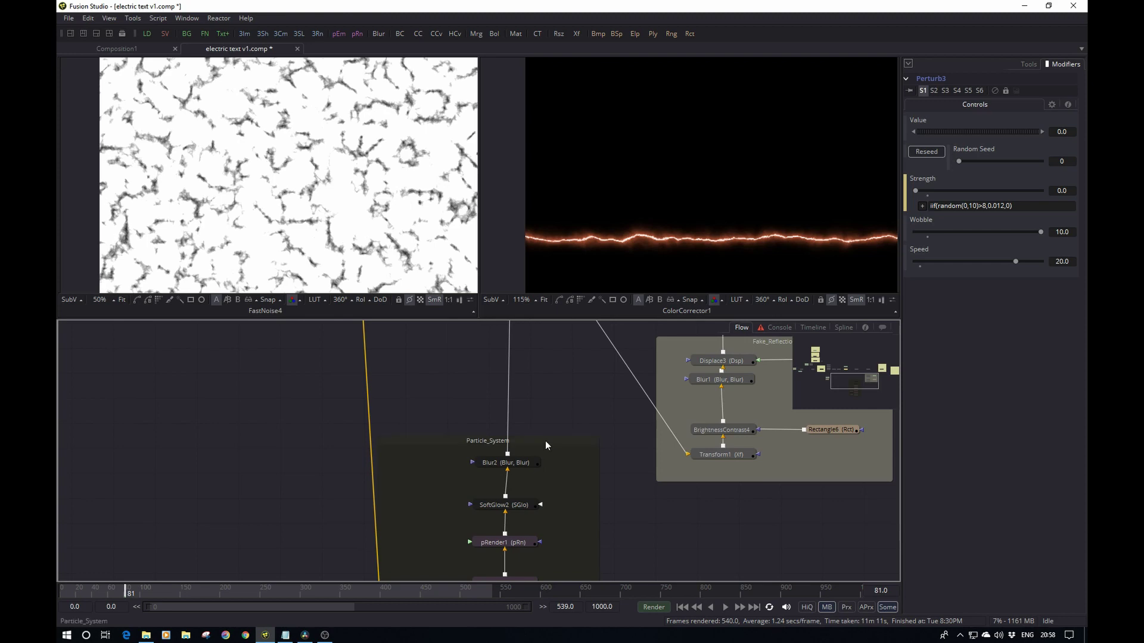
left_click(545, 441)
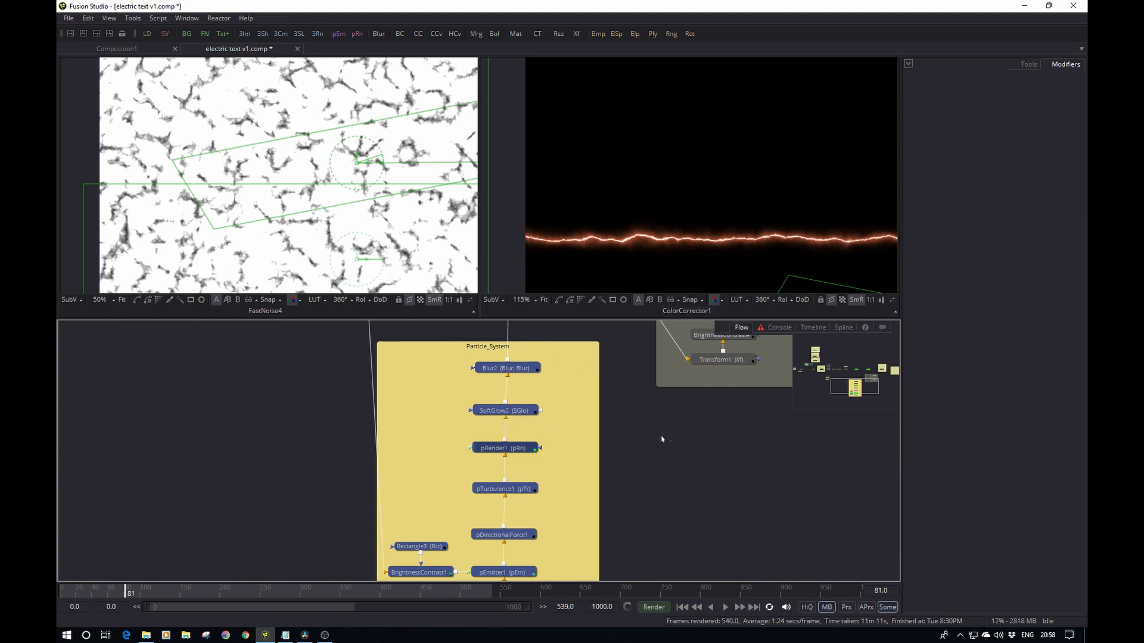
left_click_drag(677, 429, 630, 532)
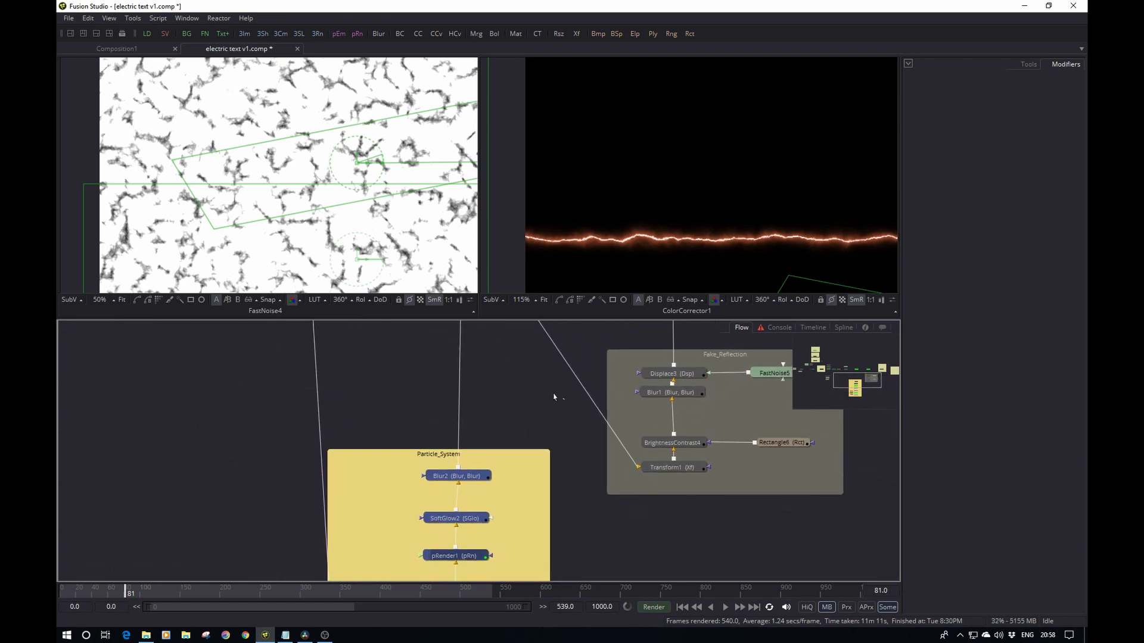